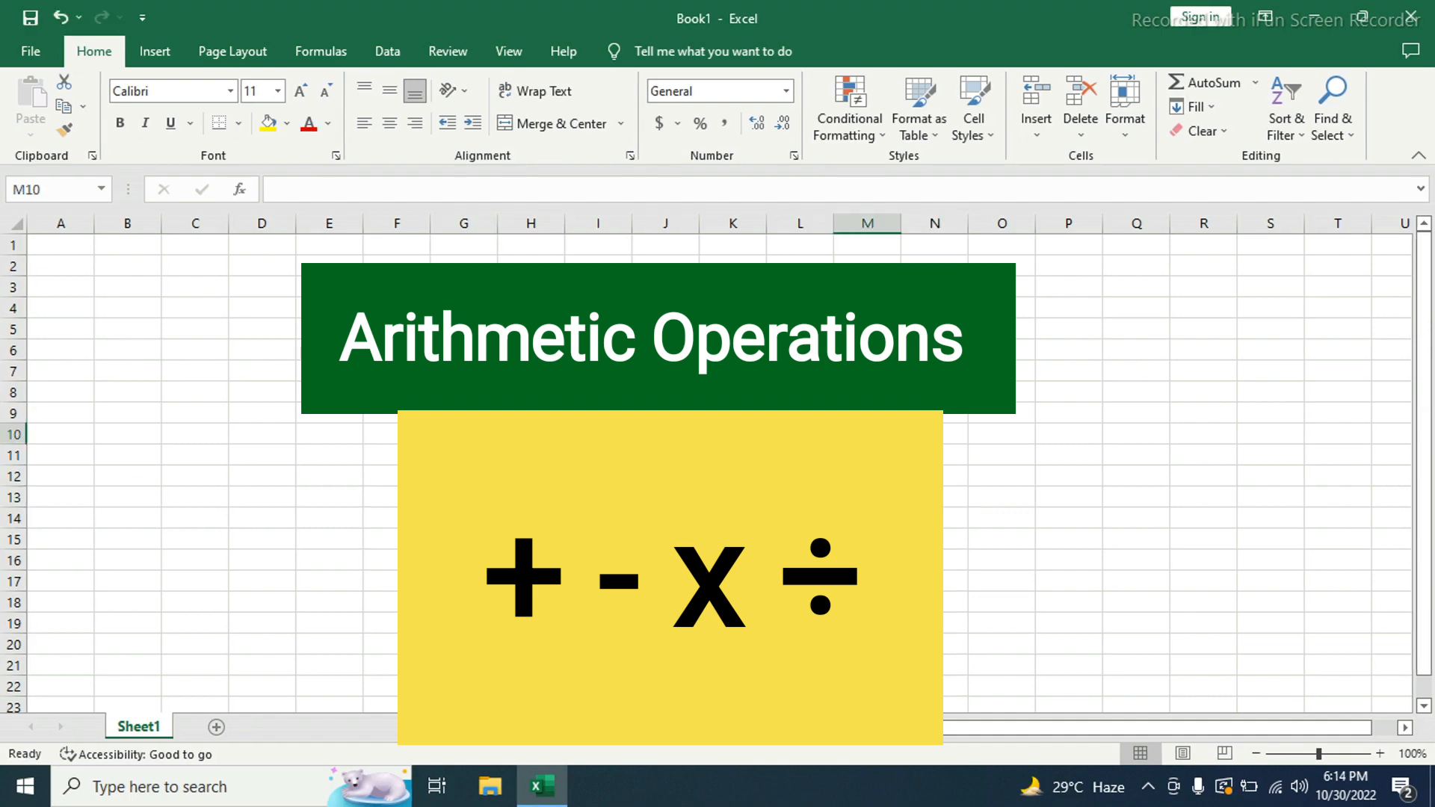
- Merge and center cells D10 to G13 and give the merged block a light green fill
left_click_drag(260, 434, 463, 489)
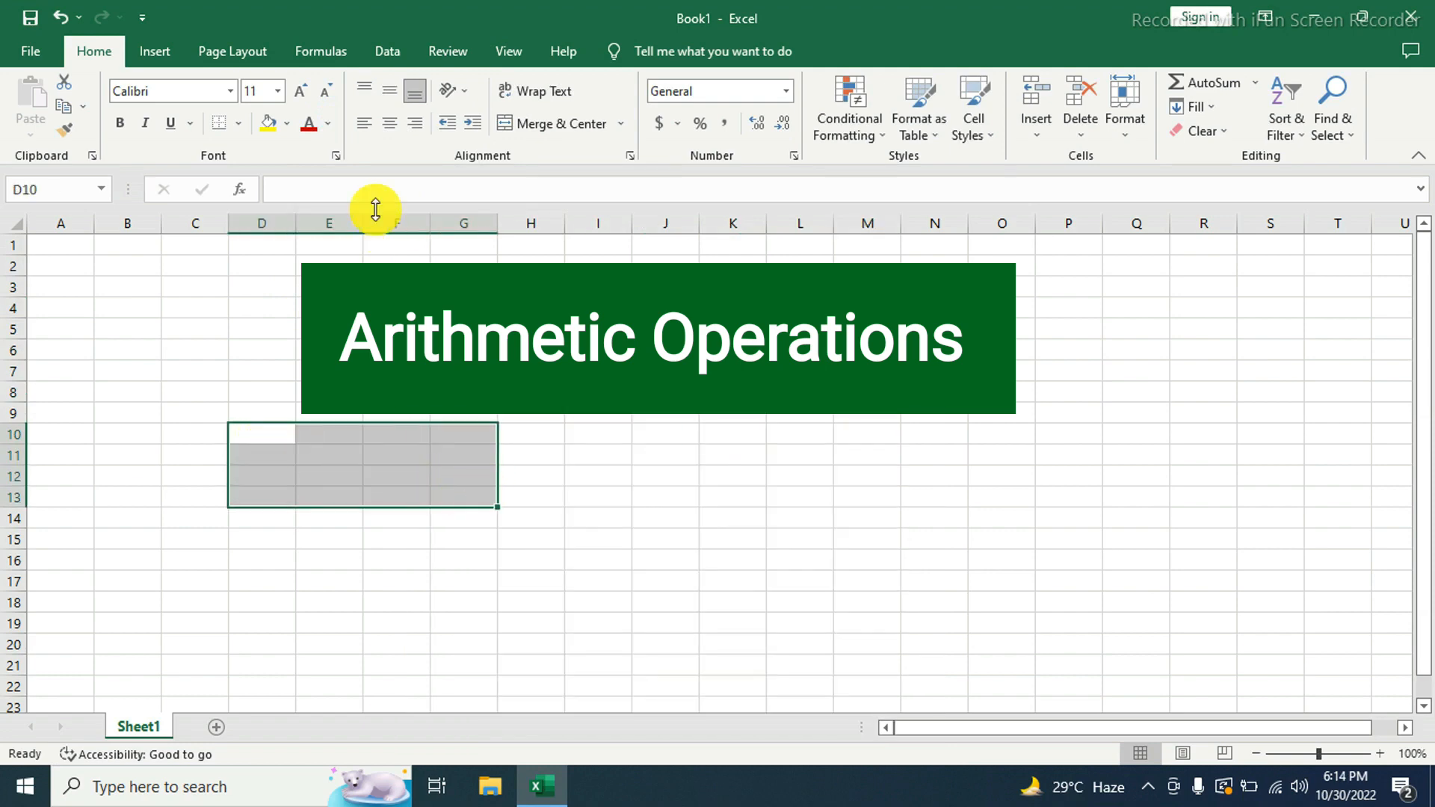
left_click(544, 124)
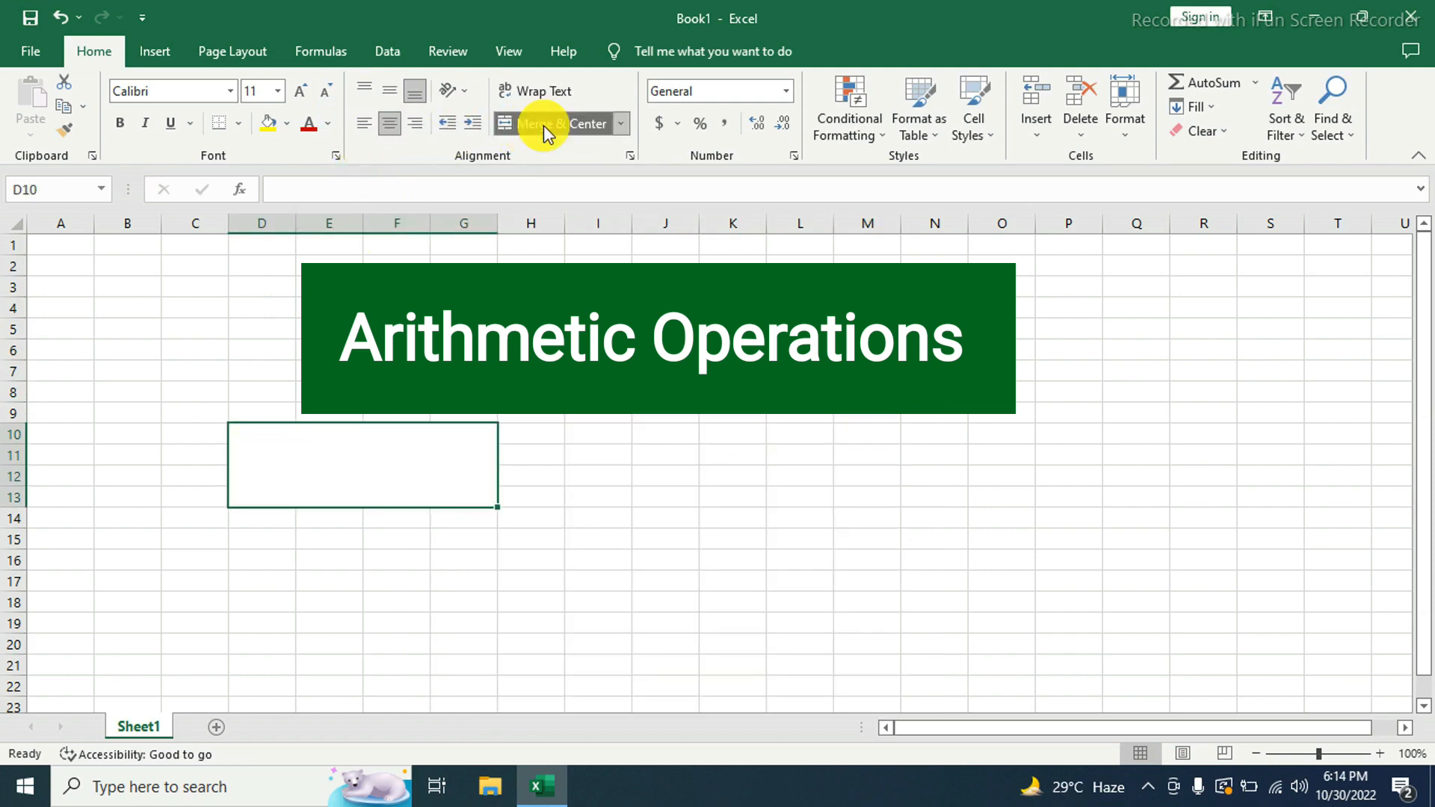
left_click(287, 124)
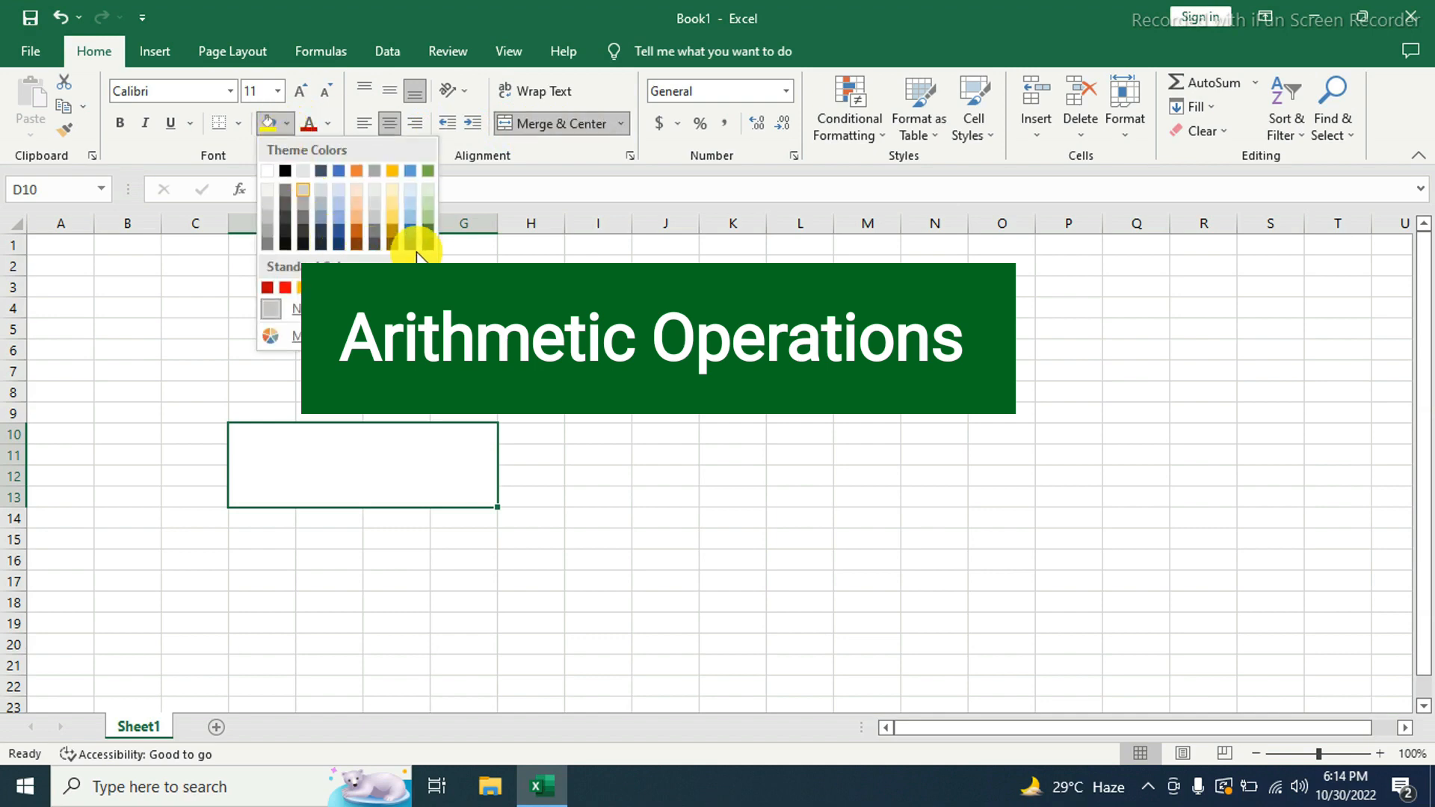
left_click(429, 210)
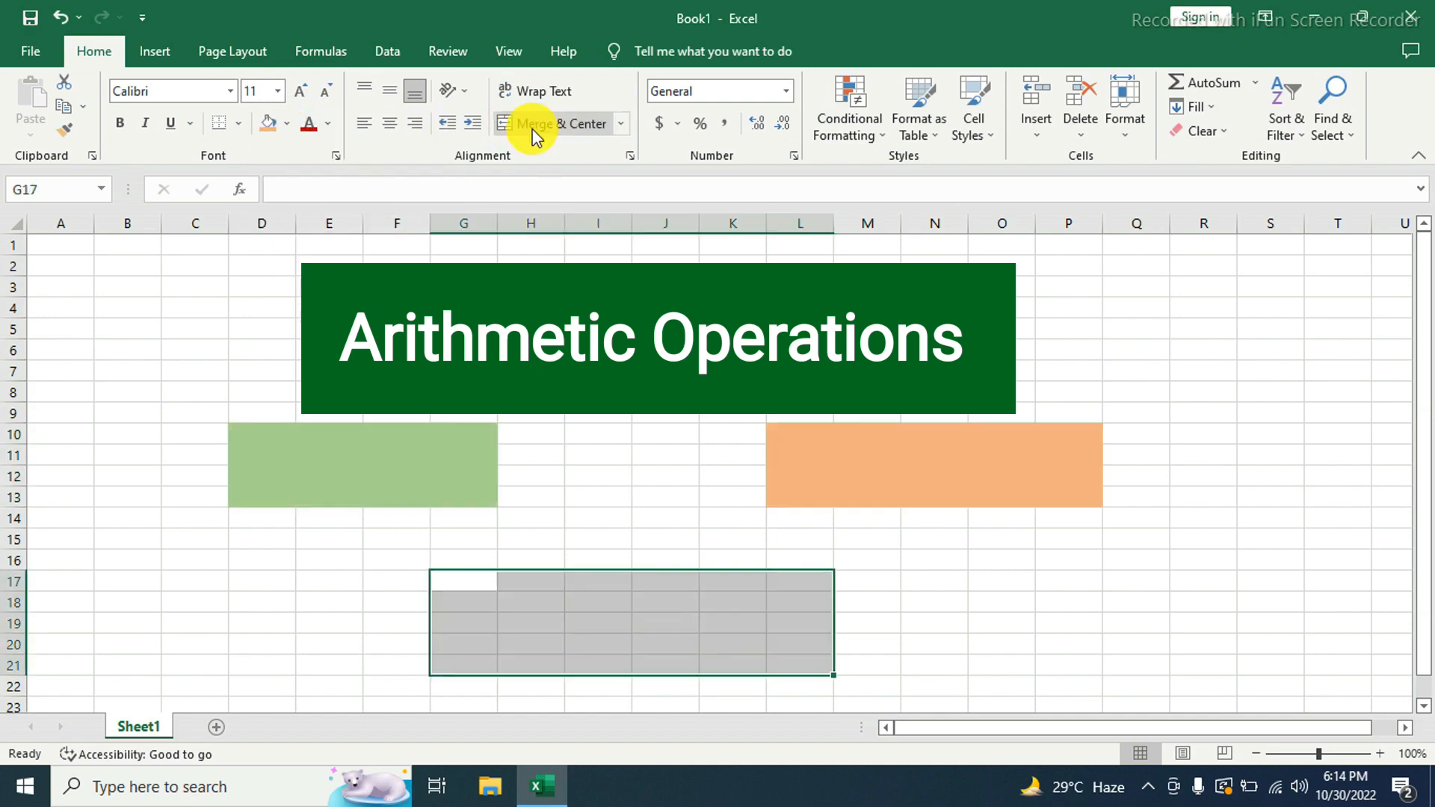
- Merge and center cells G17 to L21 and give the merged block a light blue fill
left_click(532, 131)
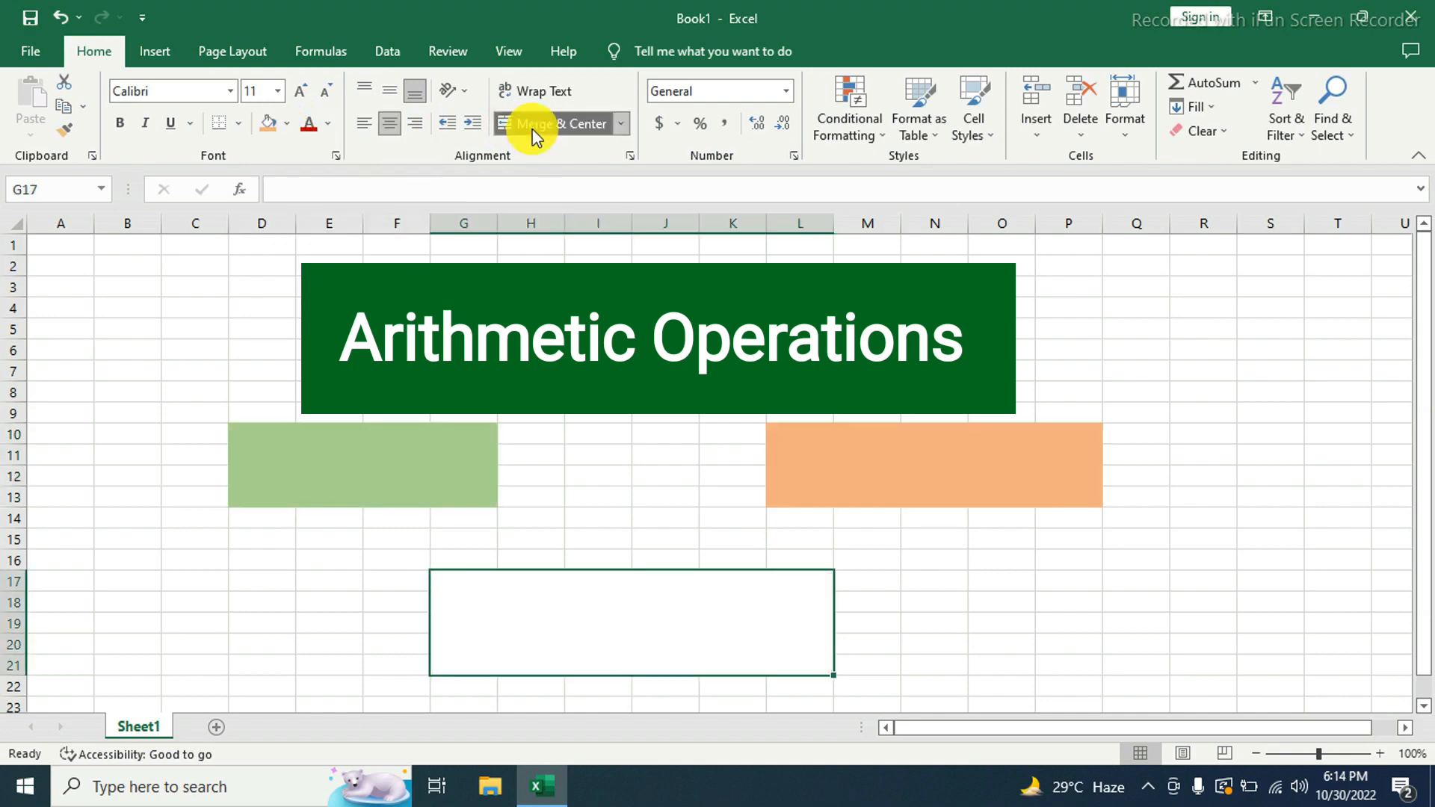
left_click(327, 125)
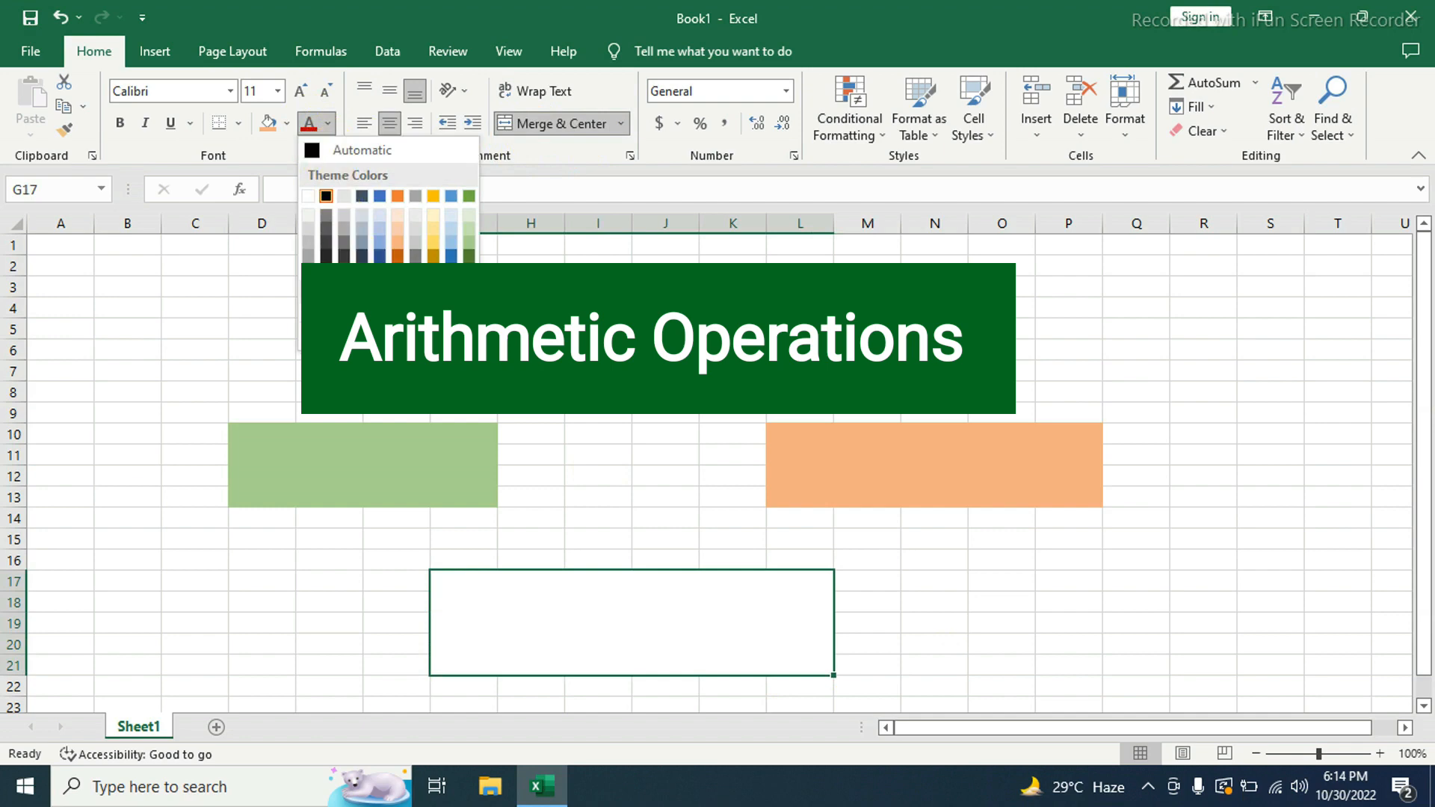
left_click(452, 240)
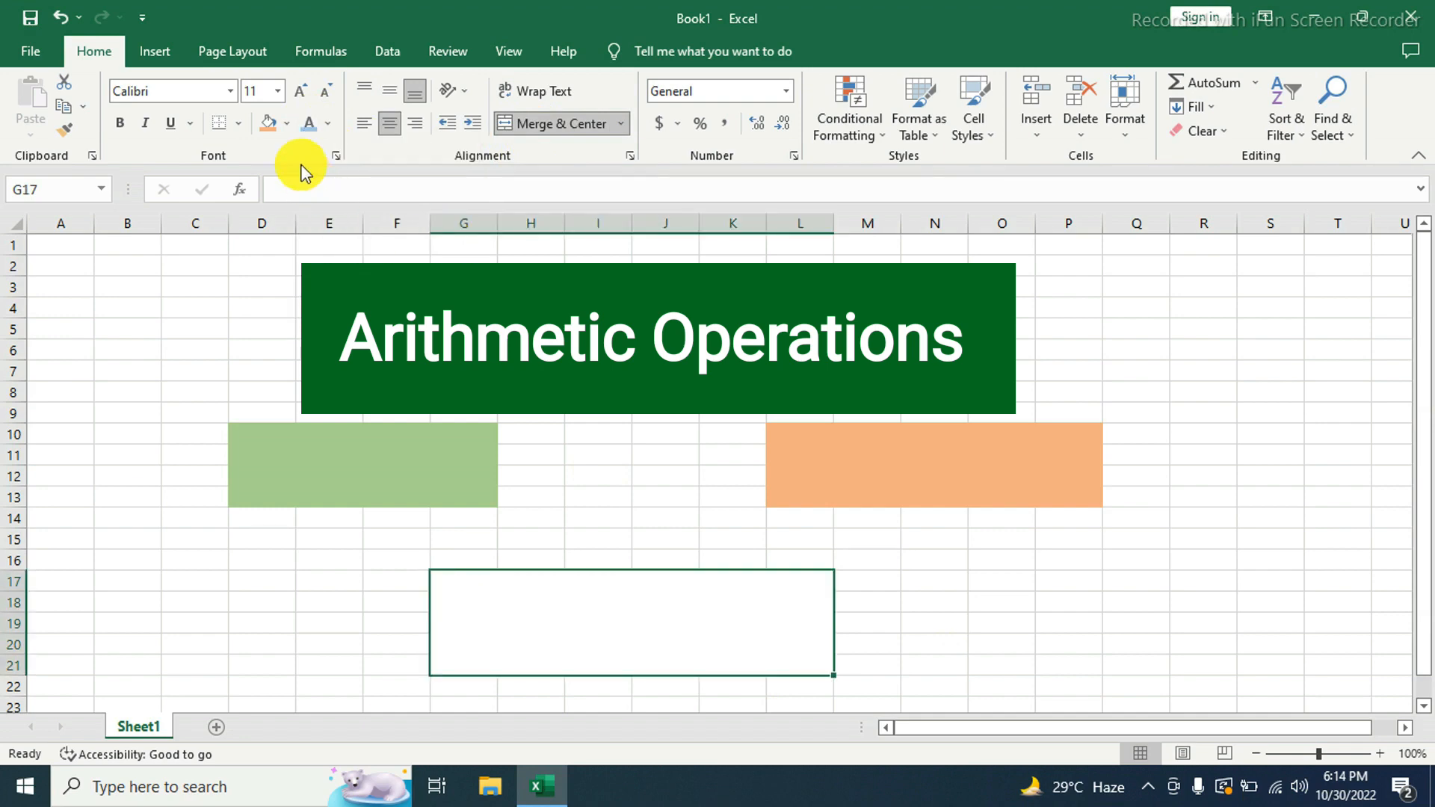
left_click(287, 125)
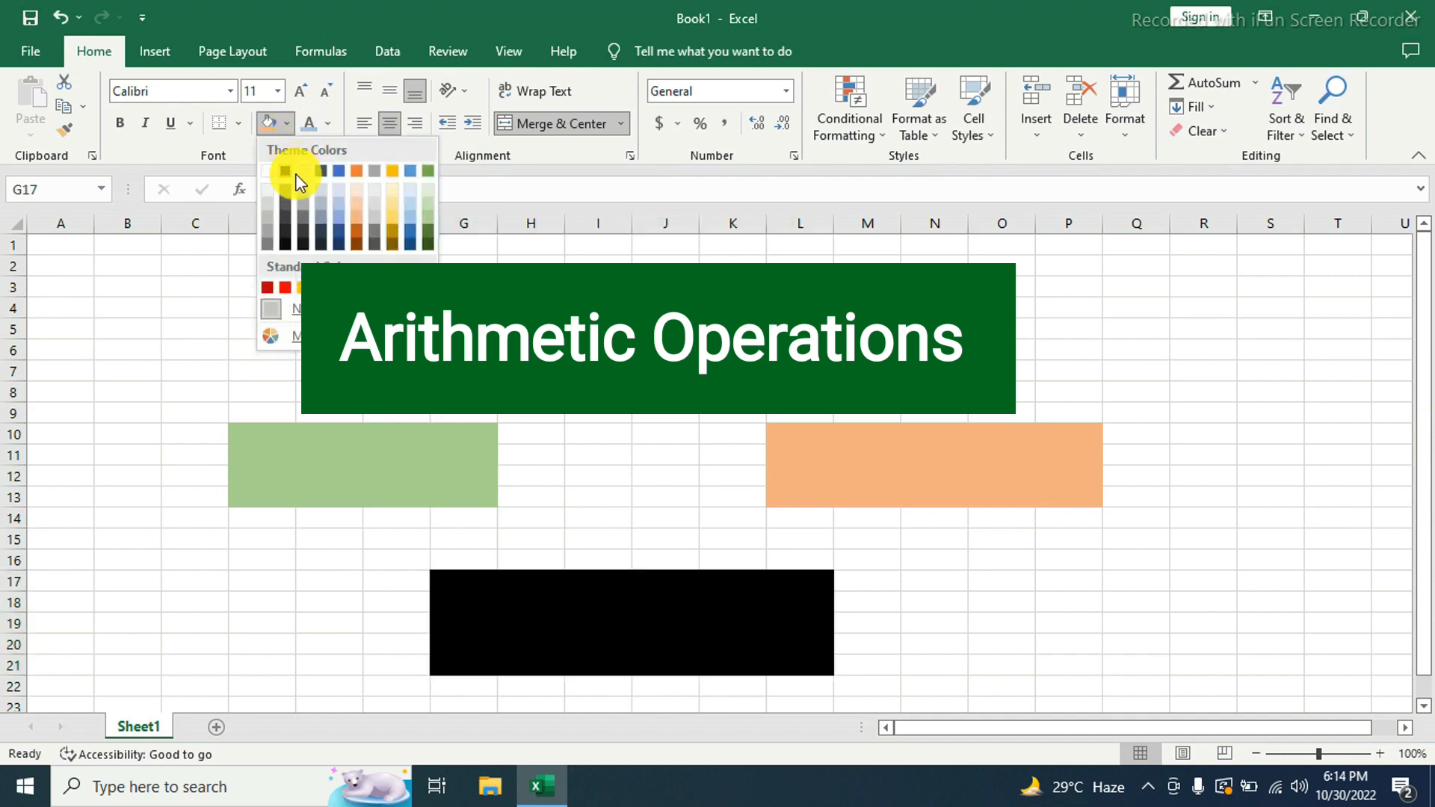
left_click(339, 213)
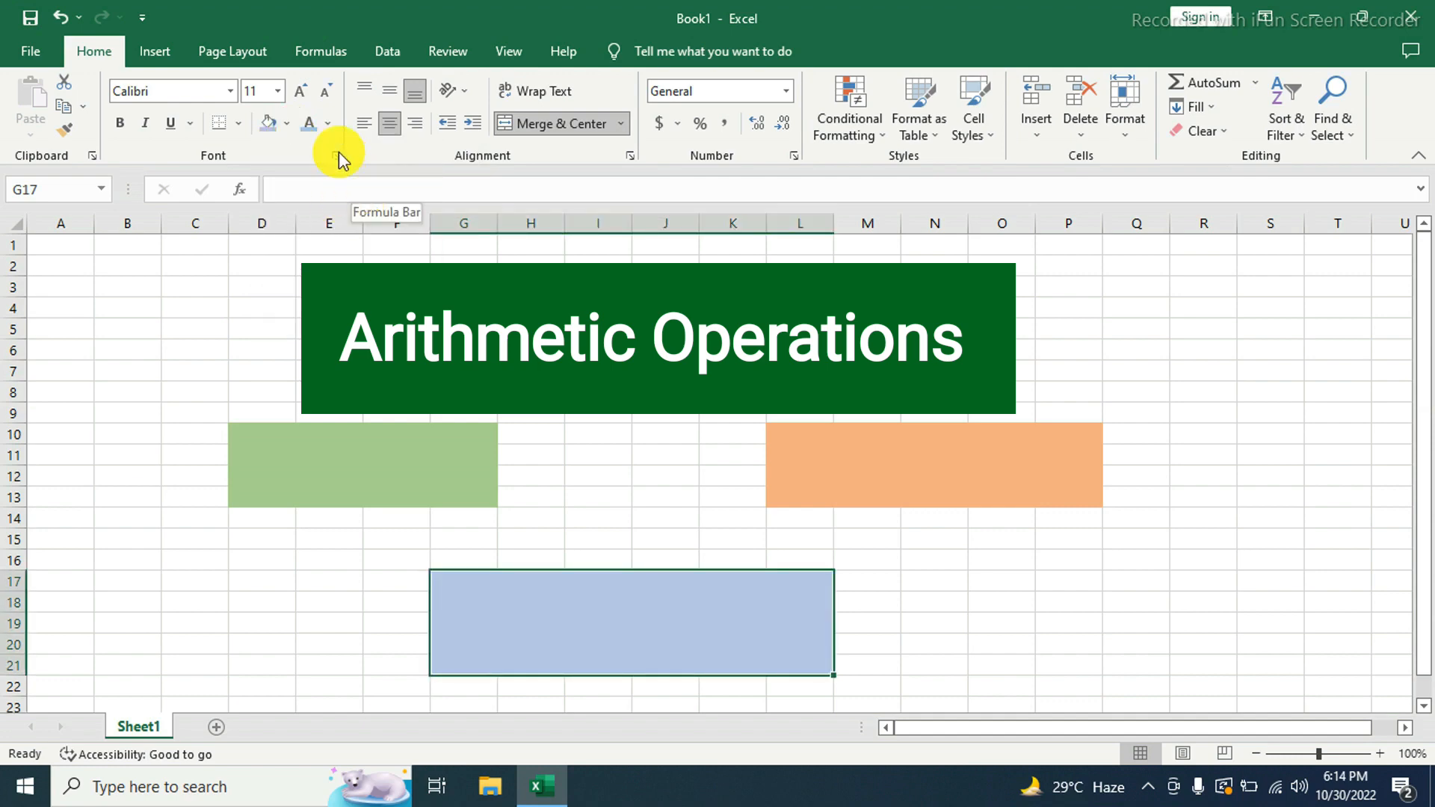
- Enter 20 in the green block D10 and 30 in the orange block L10
left_click(316, 467)
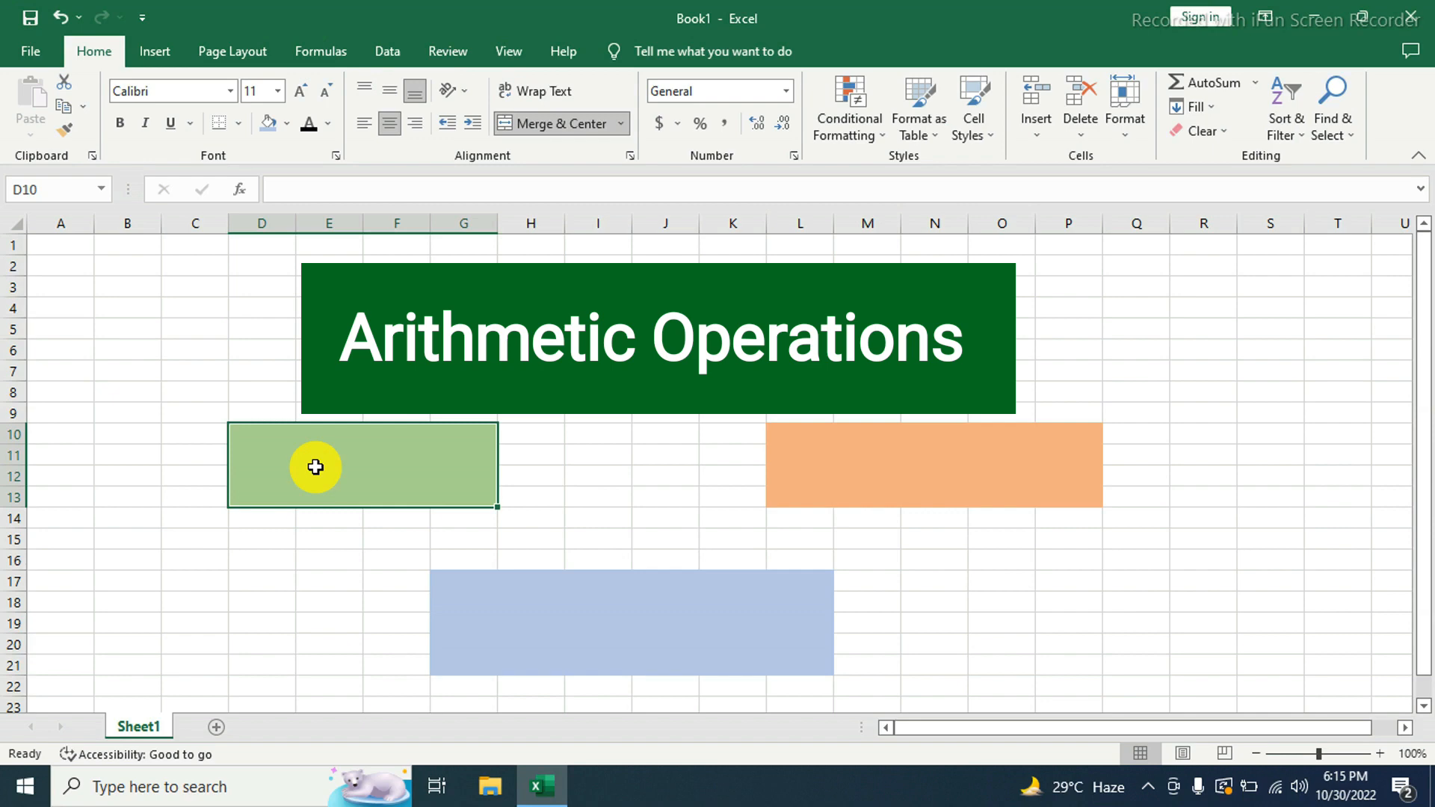
type("20")
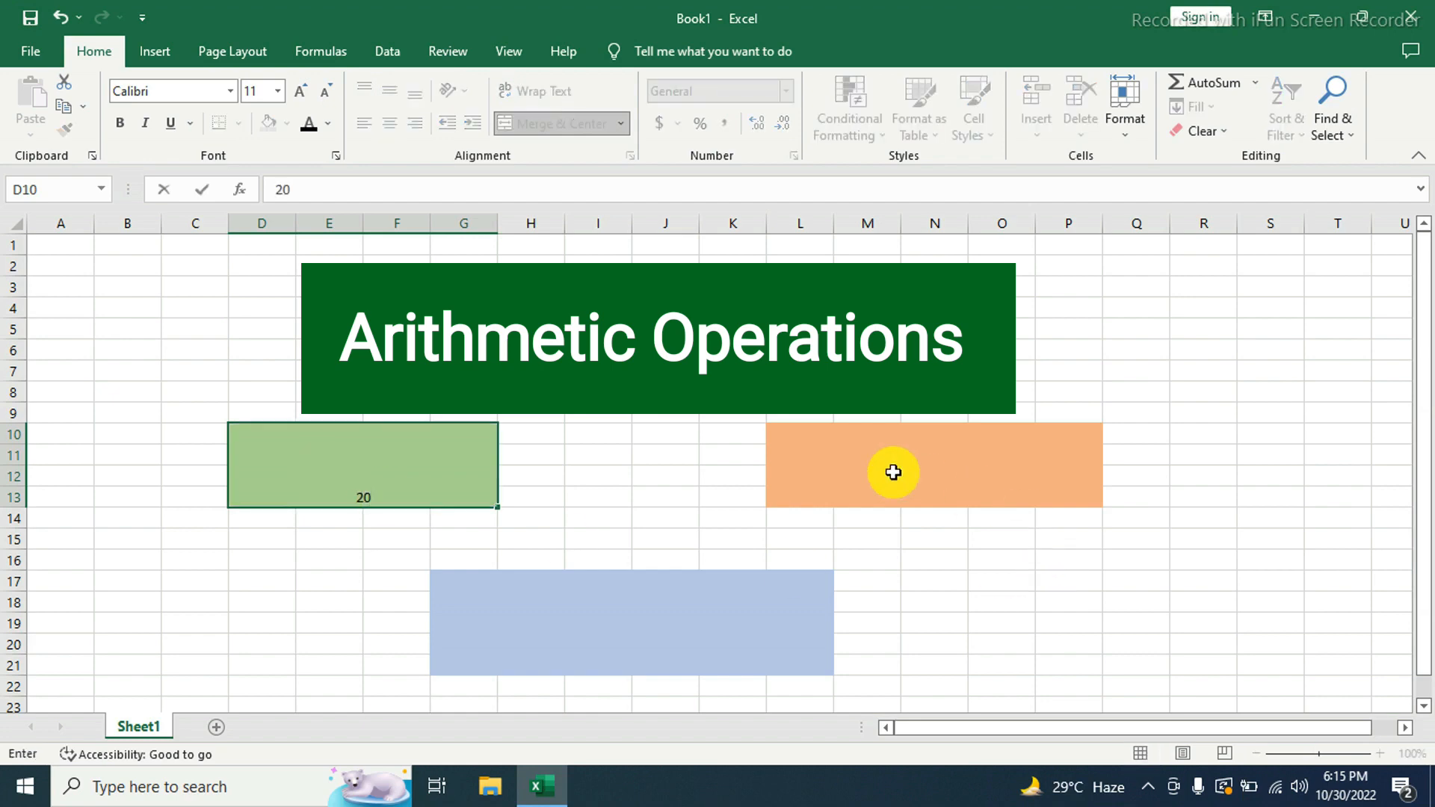
left_click(897, 496)
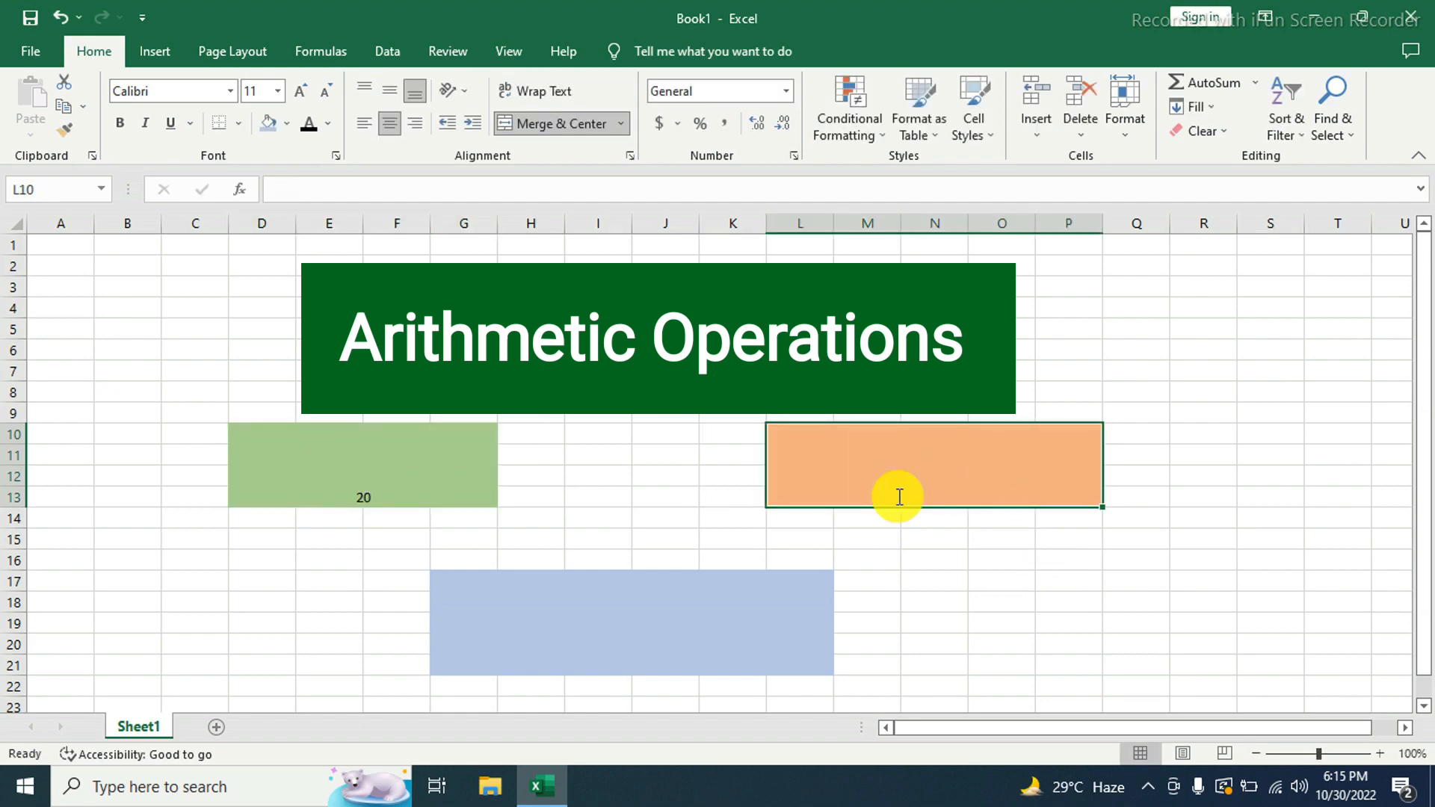
type("30")
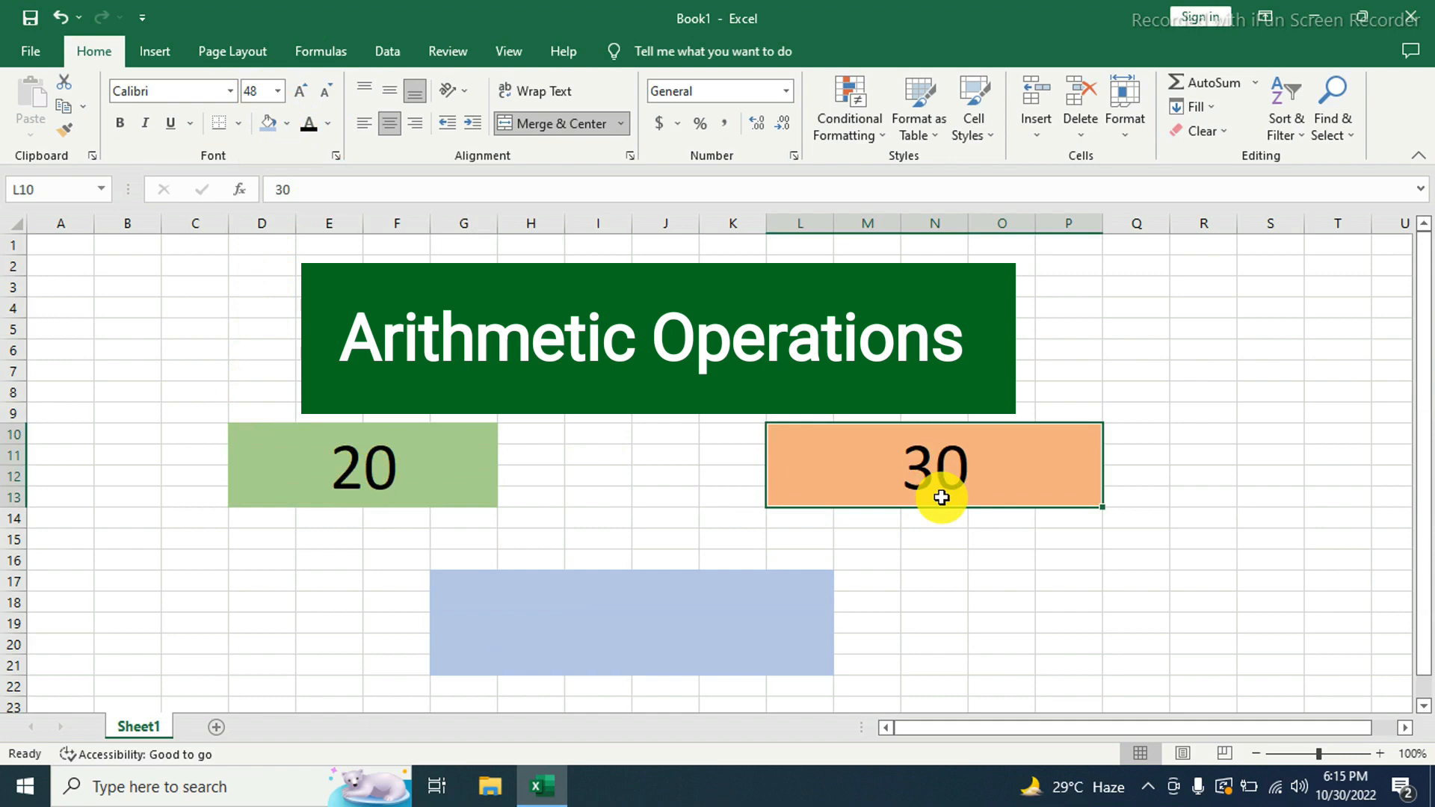
- Enter the addition formula =D10+L10 in the blue block G17
left_click(596, 633)
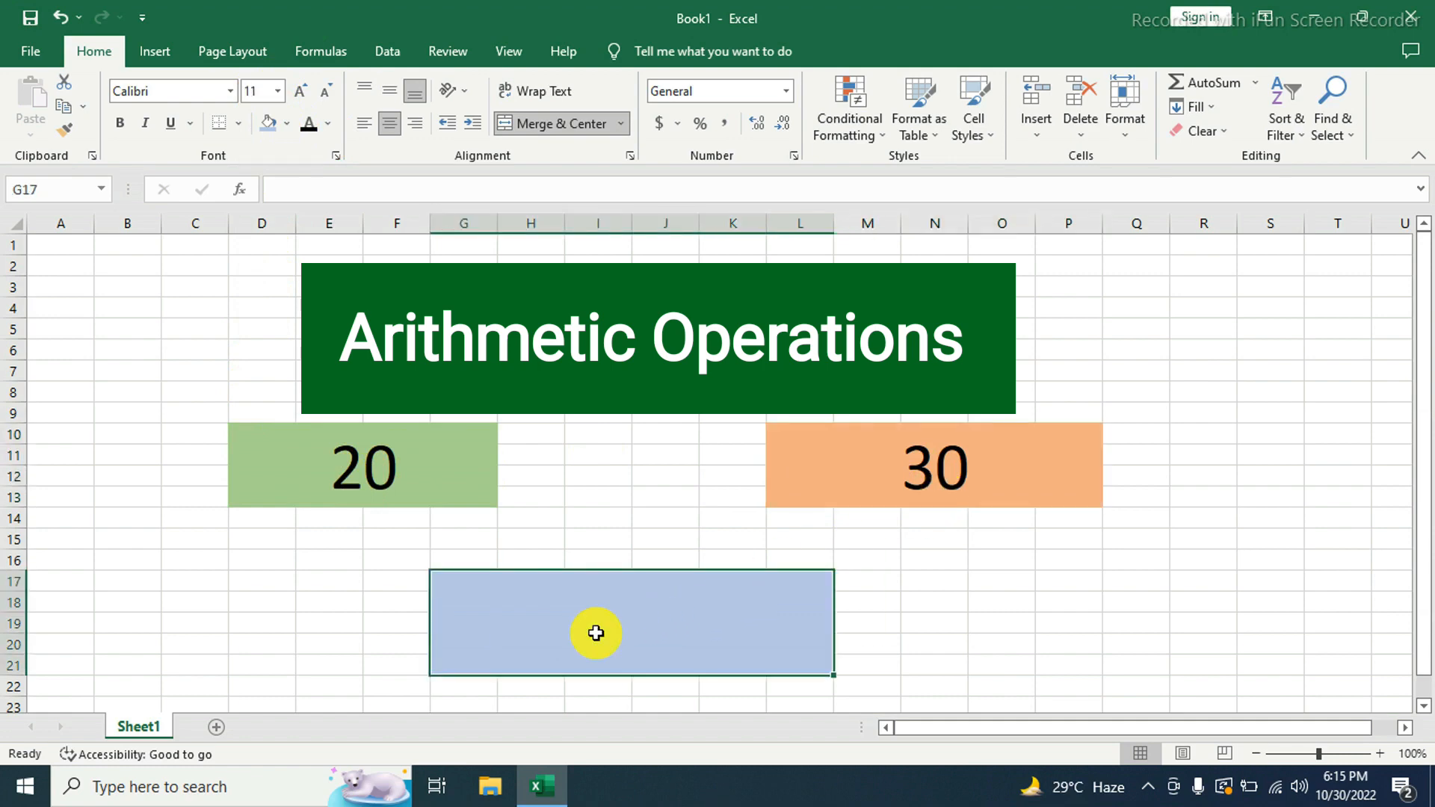
type("=")
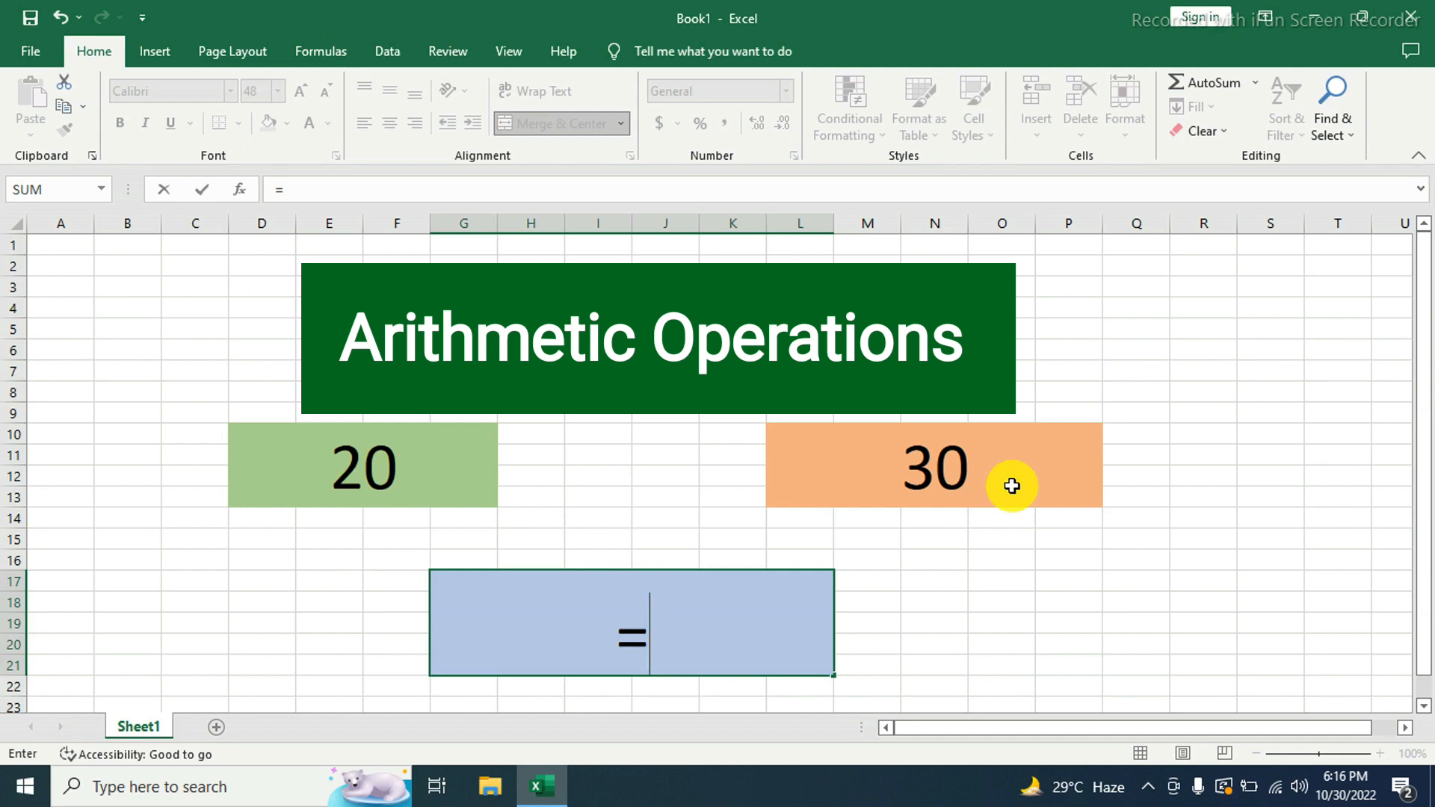
key("BackSpace")
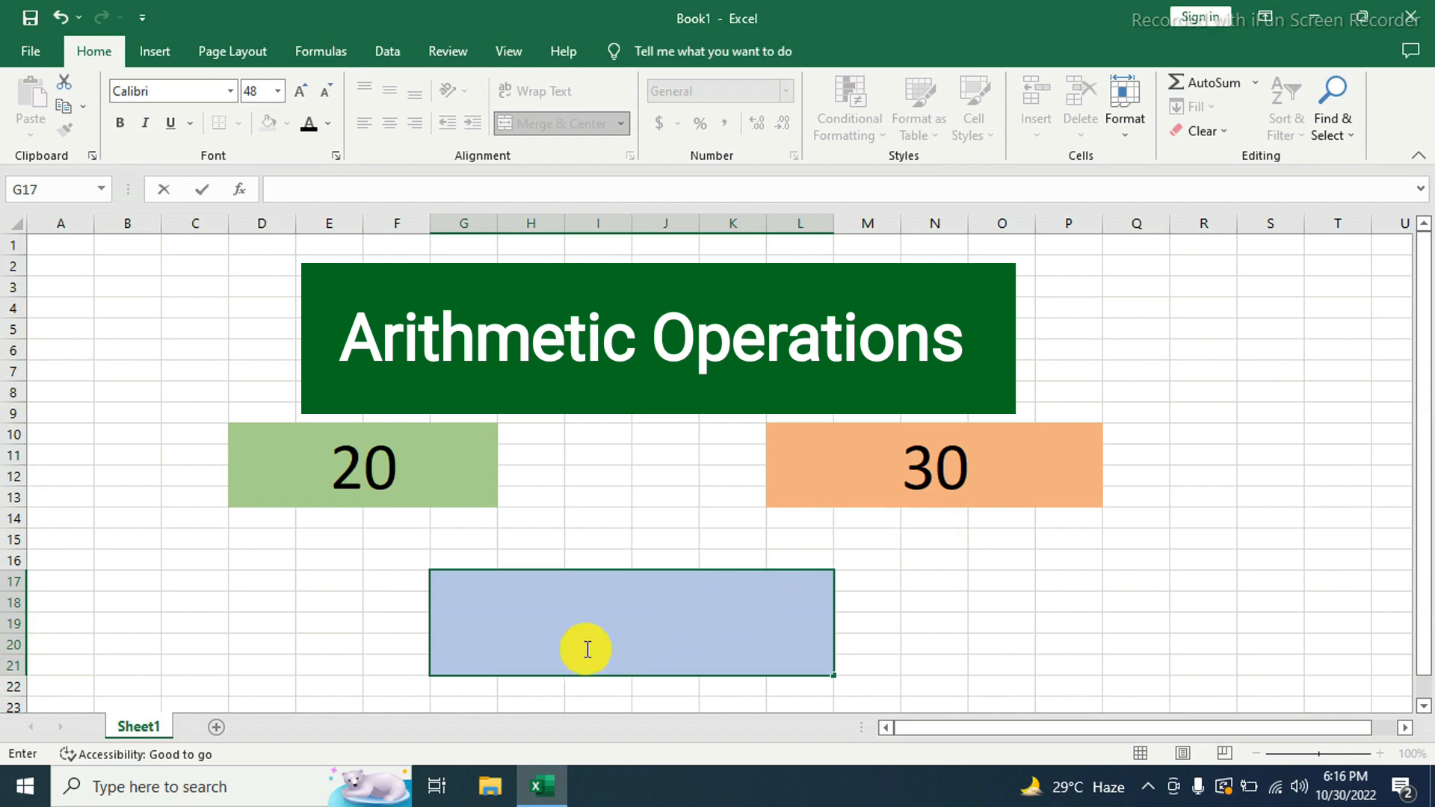
type("=")
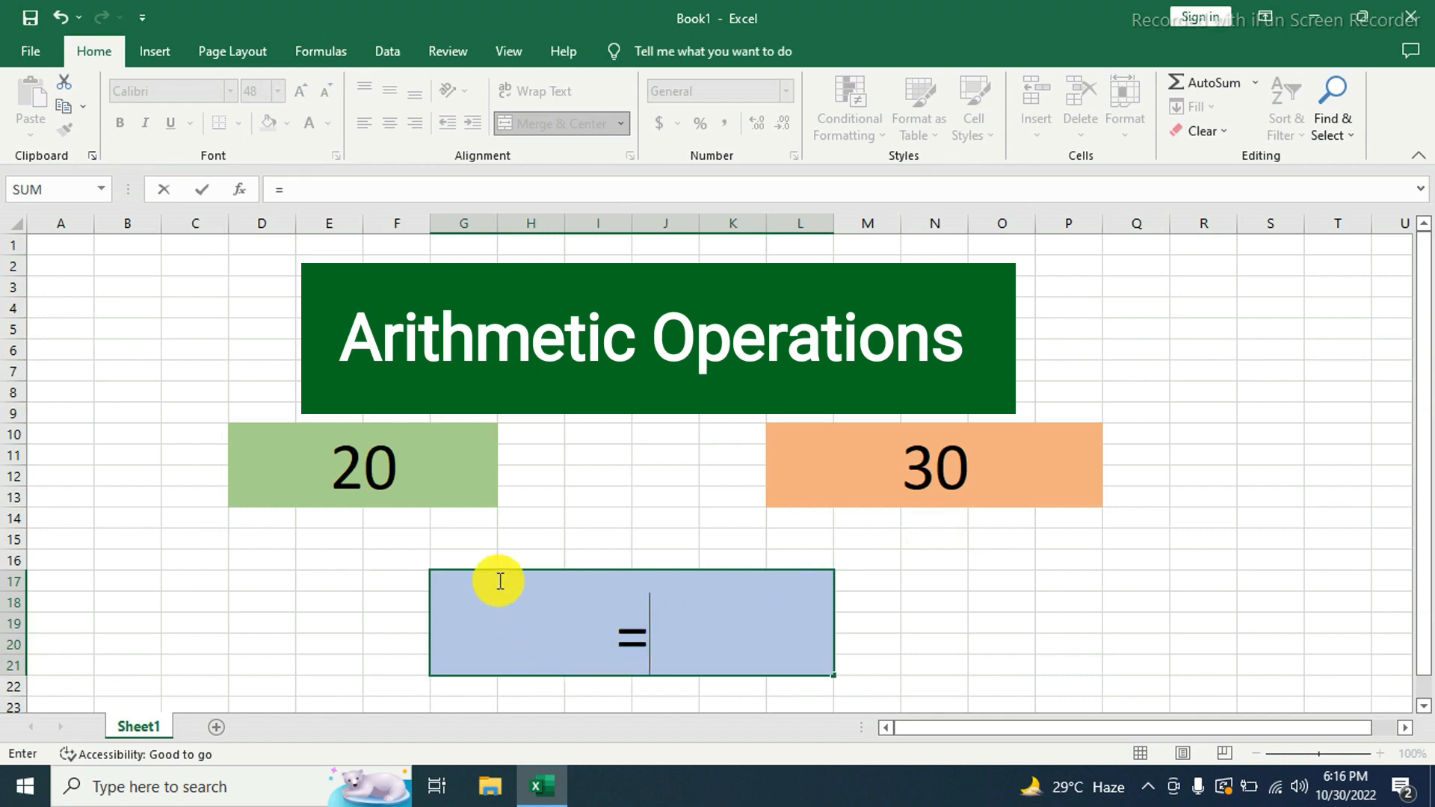
left_click(404, 489)
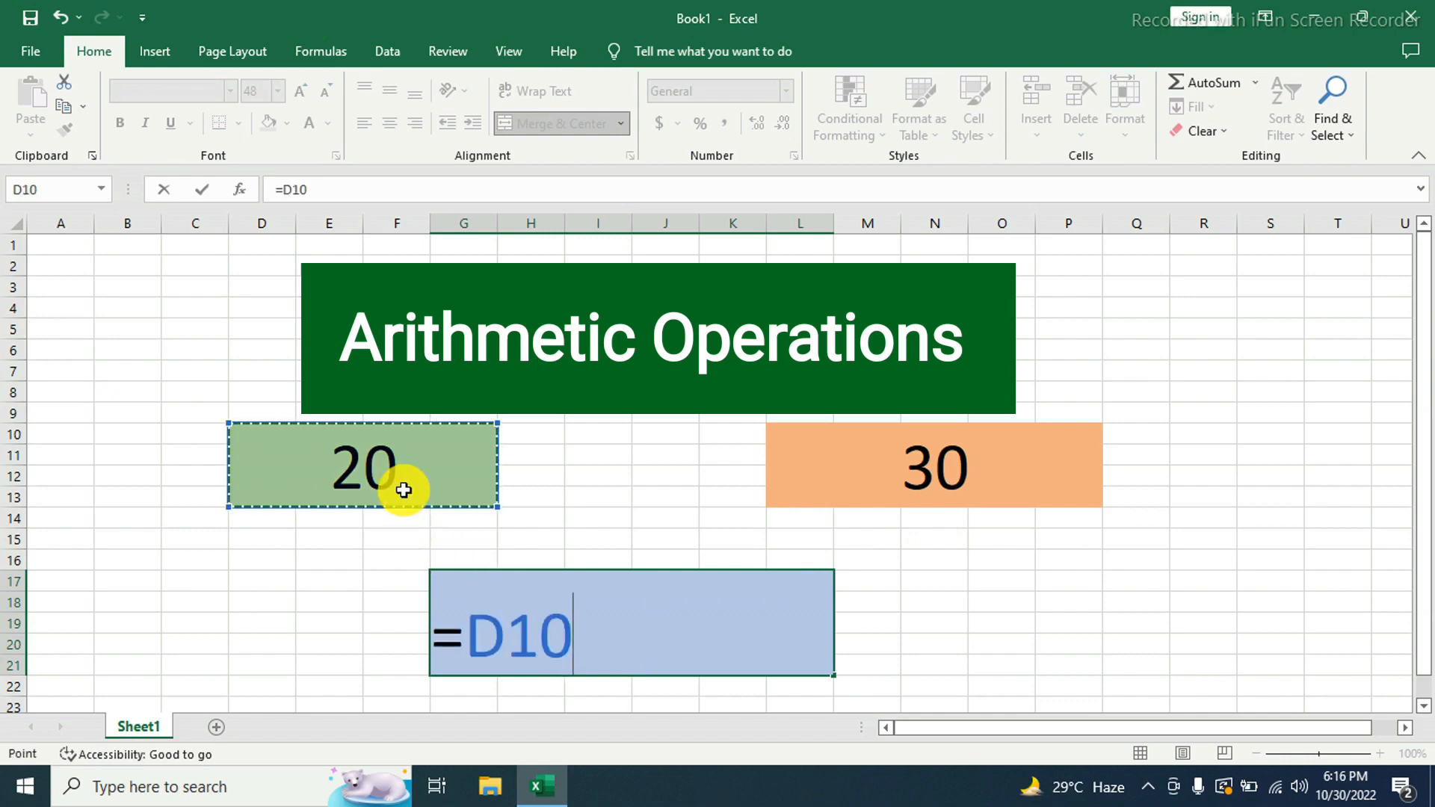
type("+")
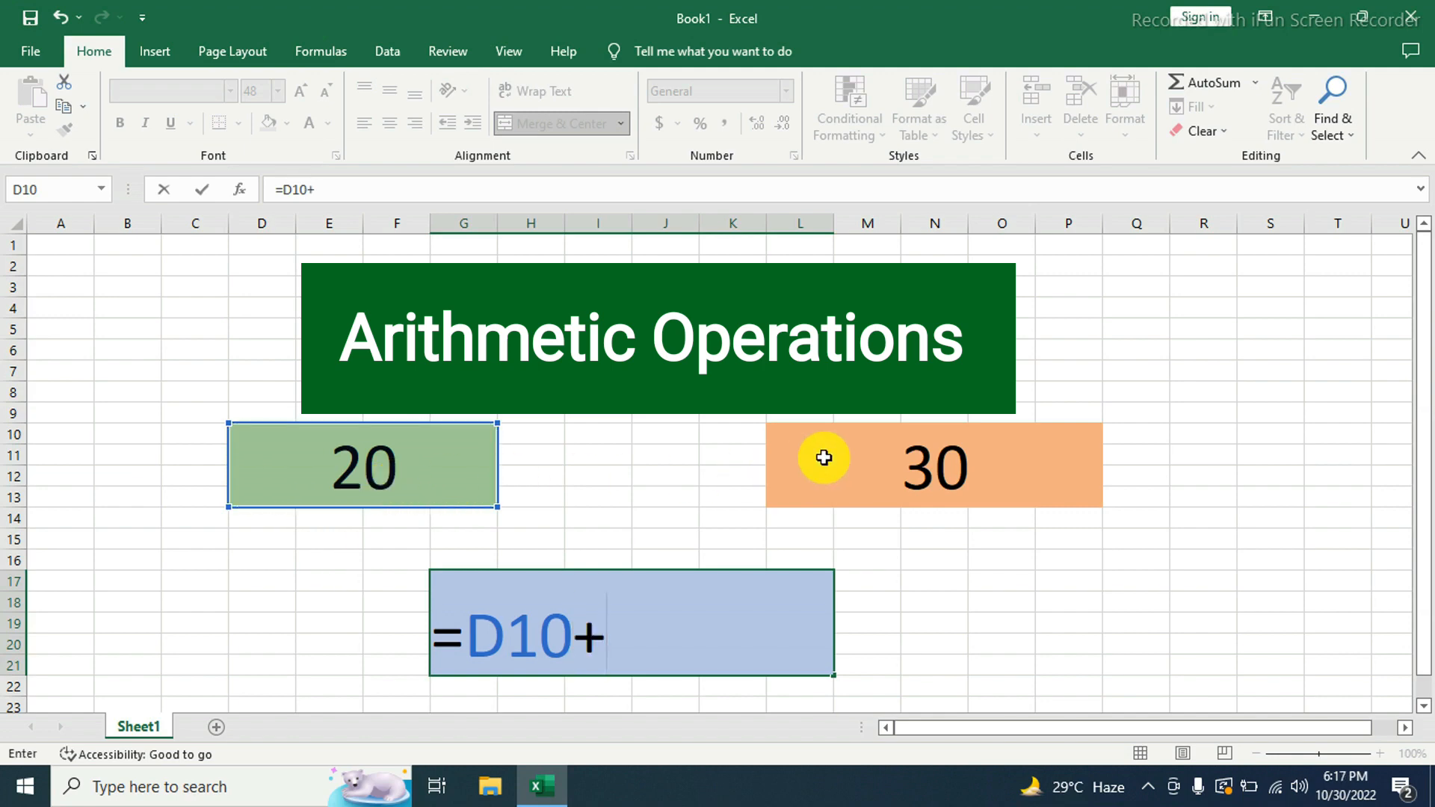
left_click(999, 469)
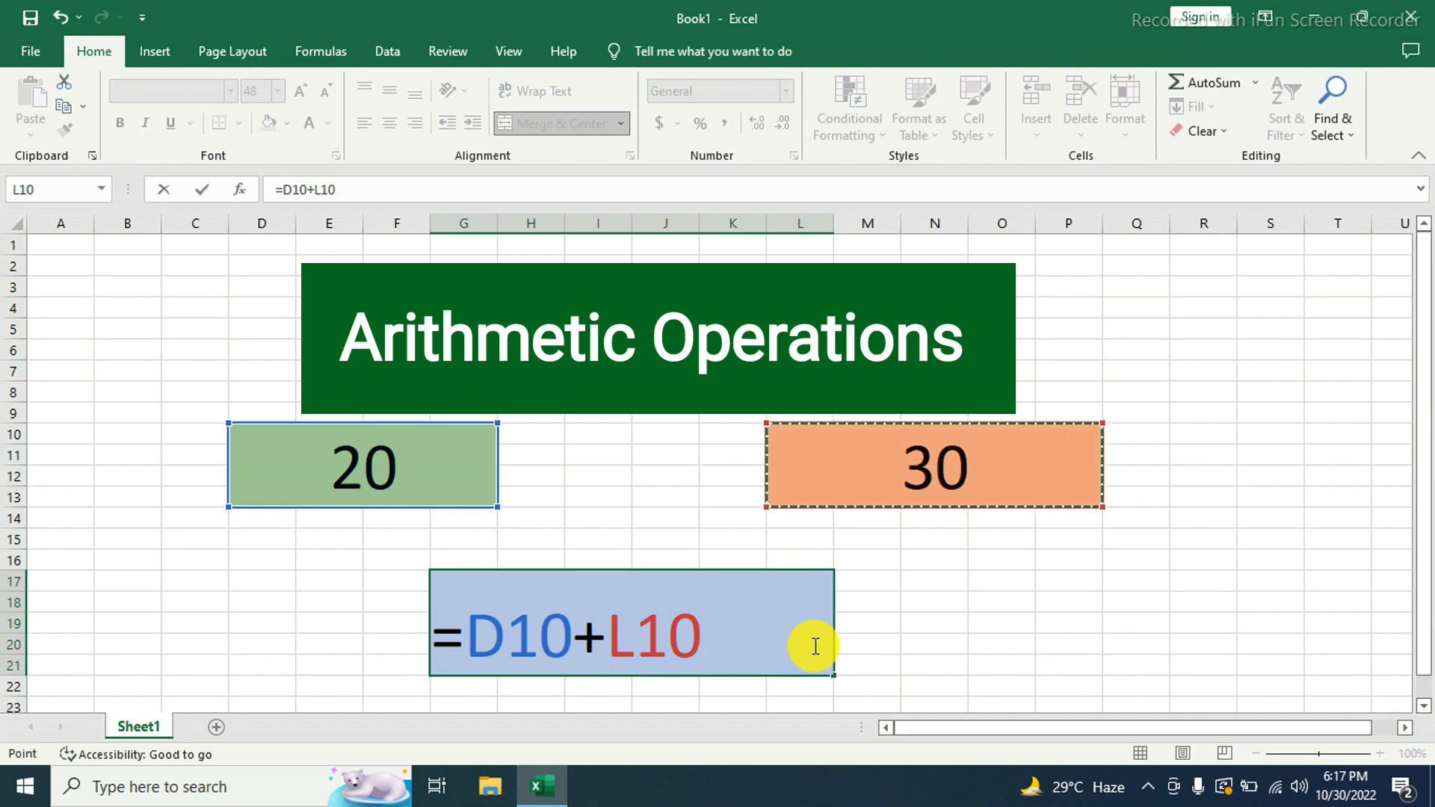
key("Return")
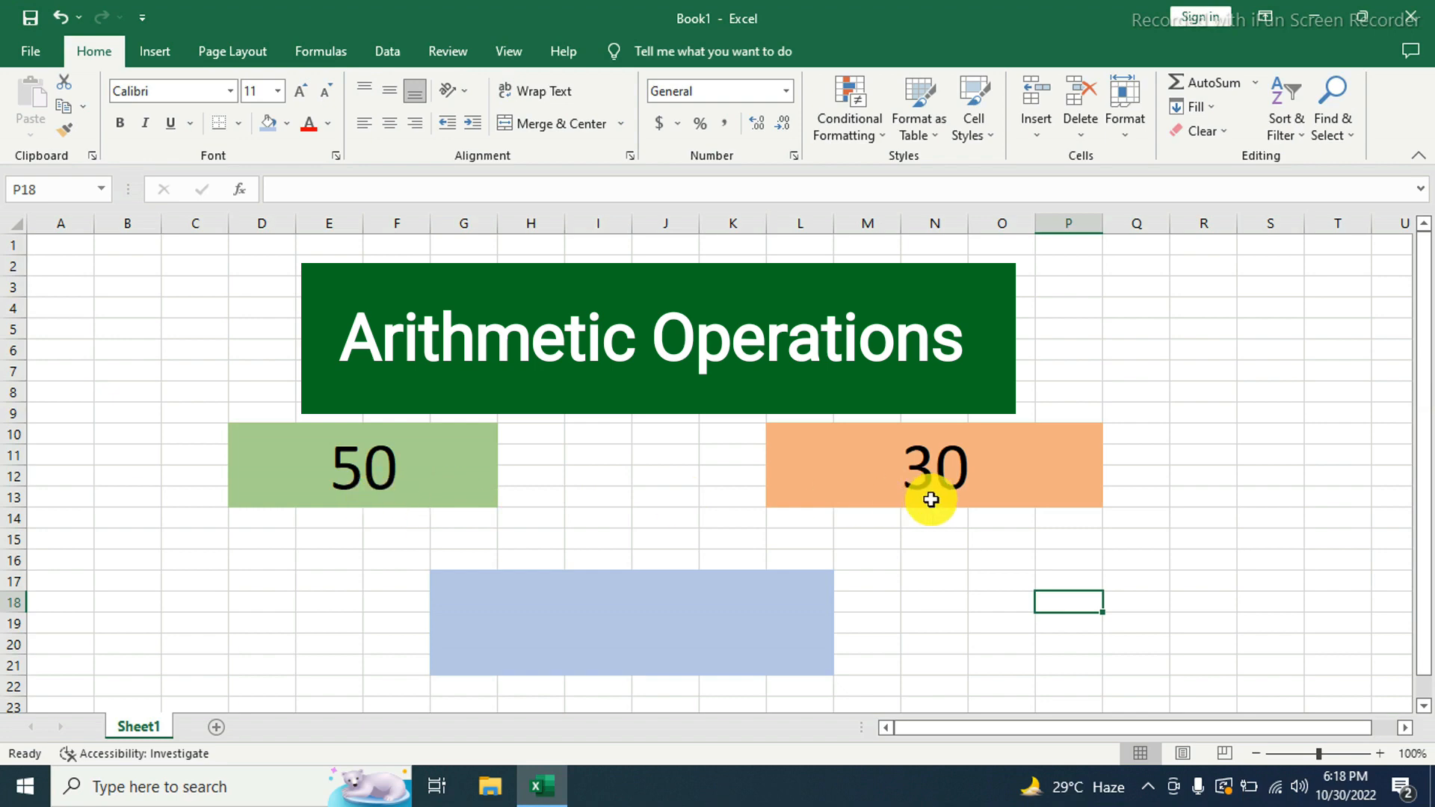
- Enter the subtraction formula =D10-L10 in the blue block G17
left_click(566, 648)
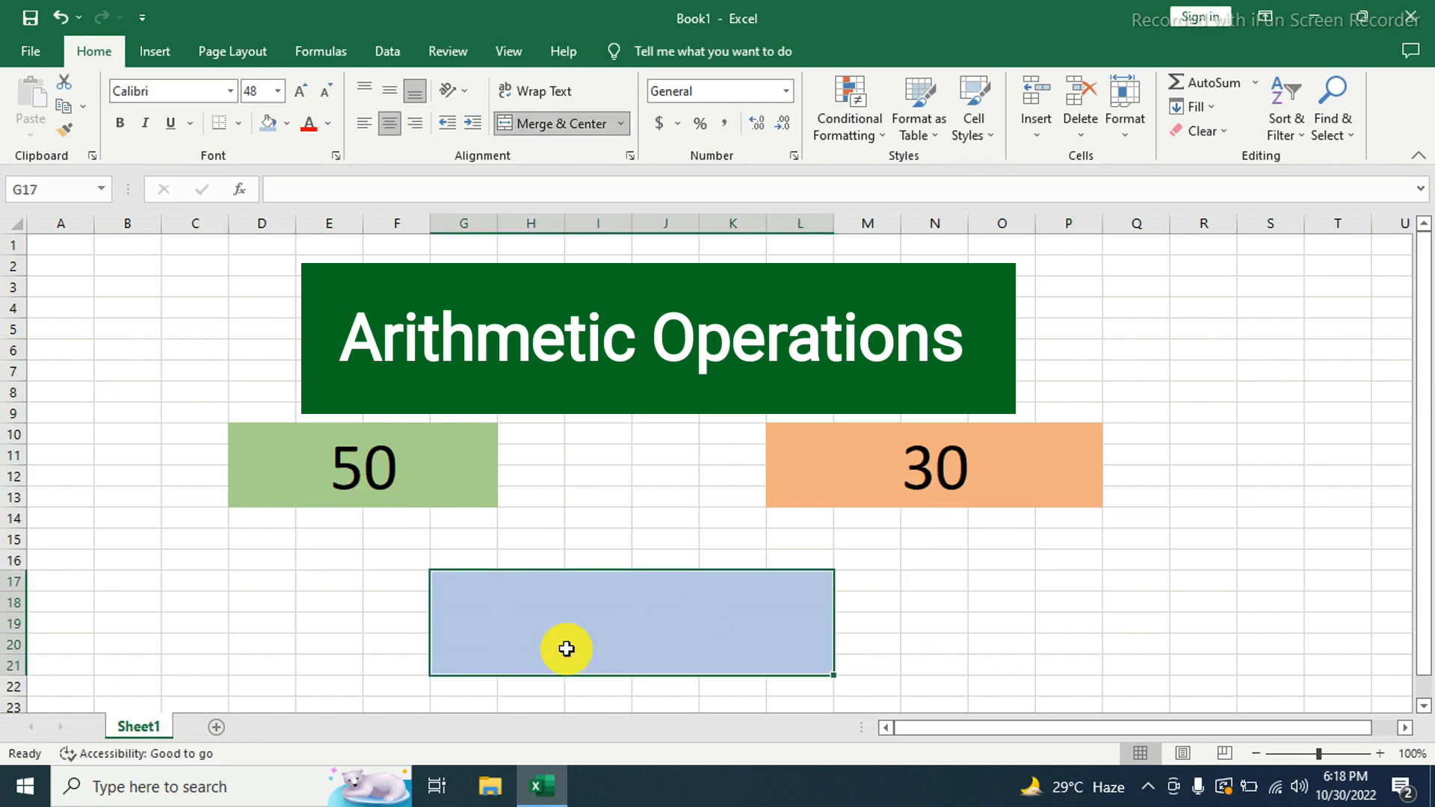
type("=")
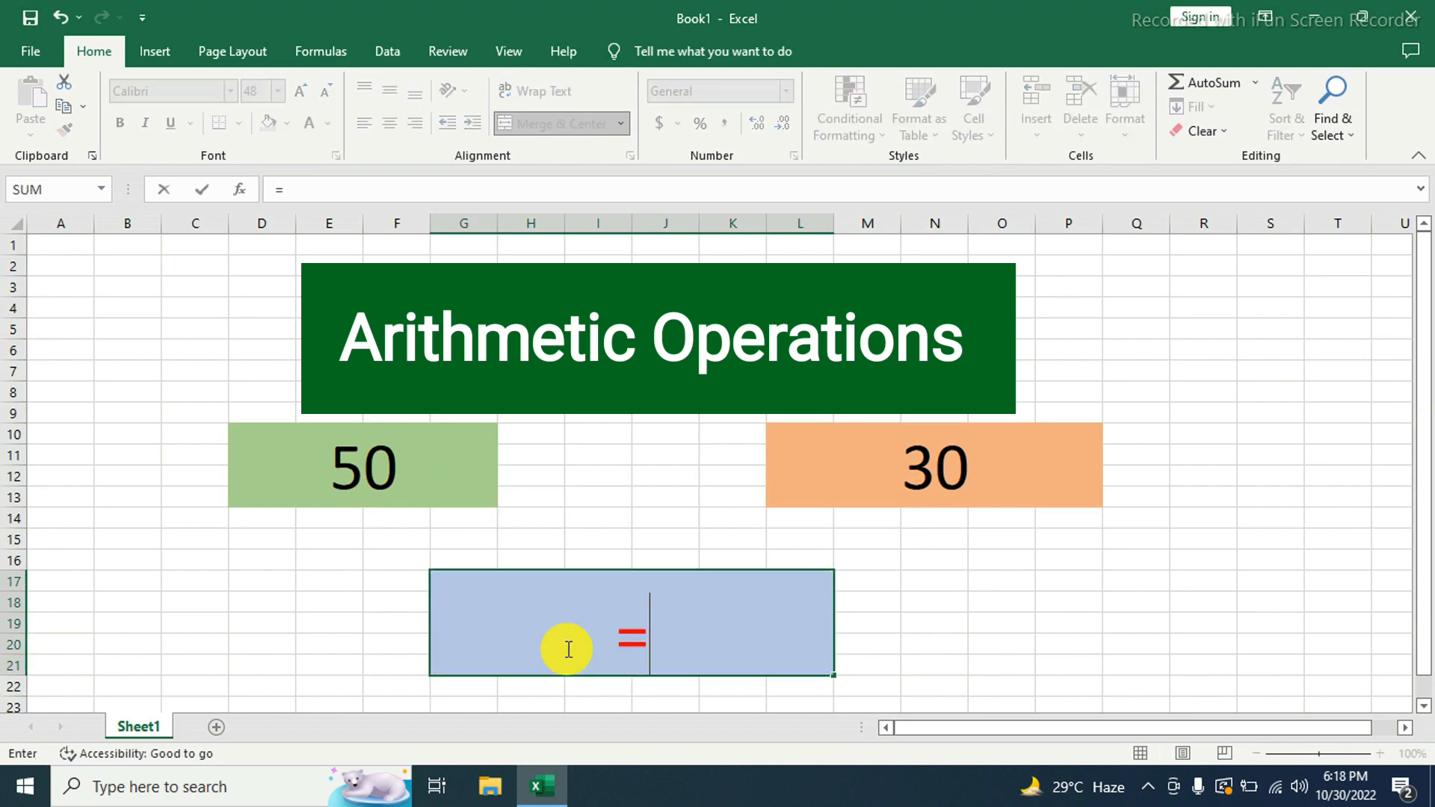
left_click(364, 490)
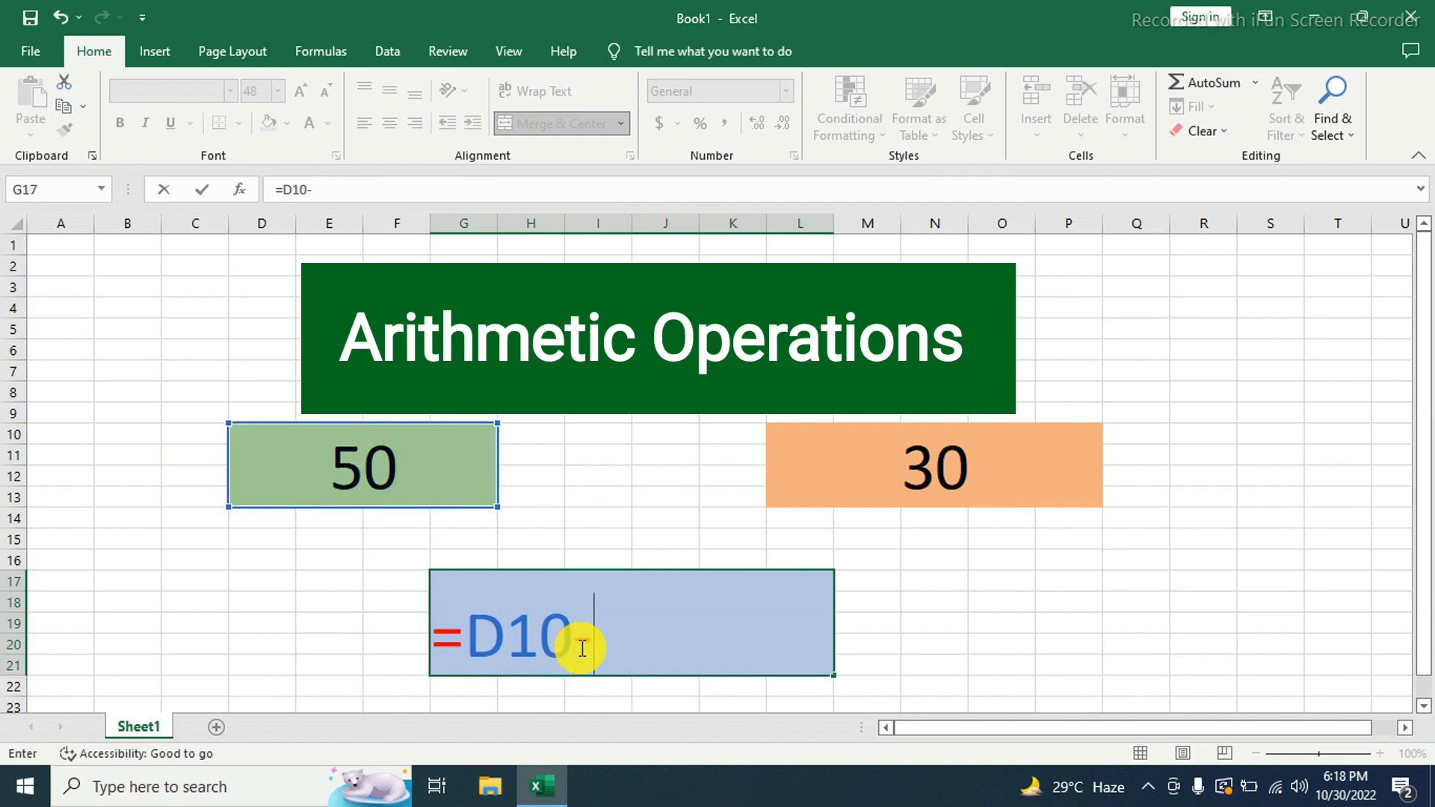
type("-")
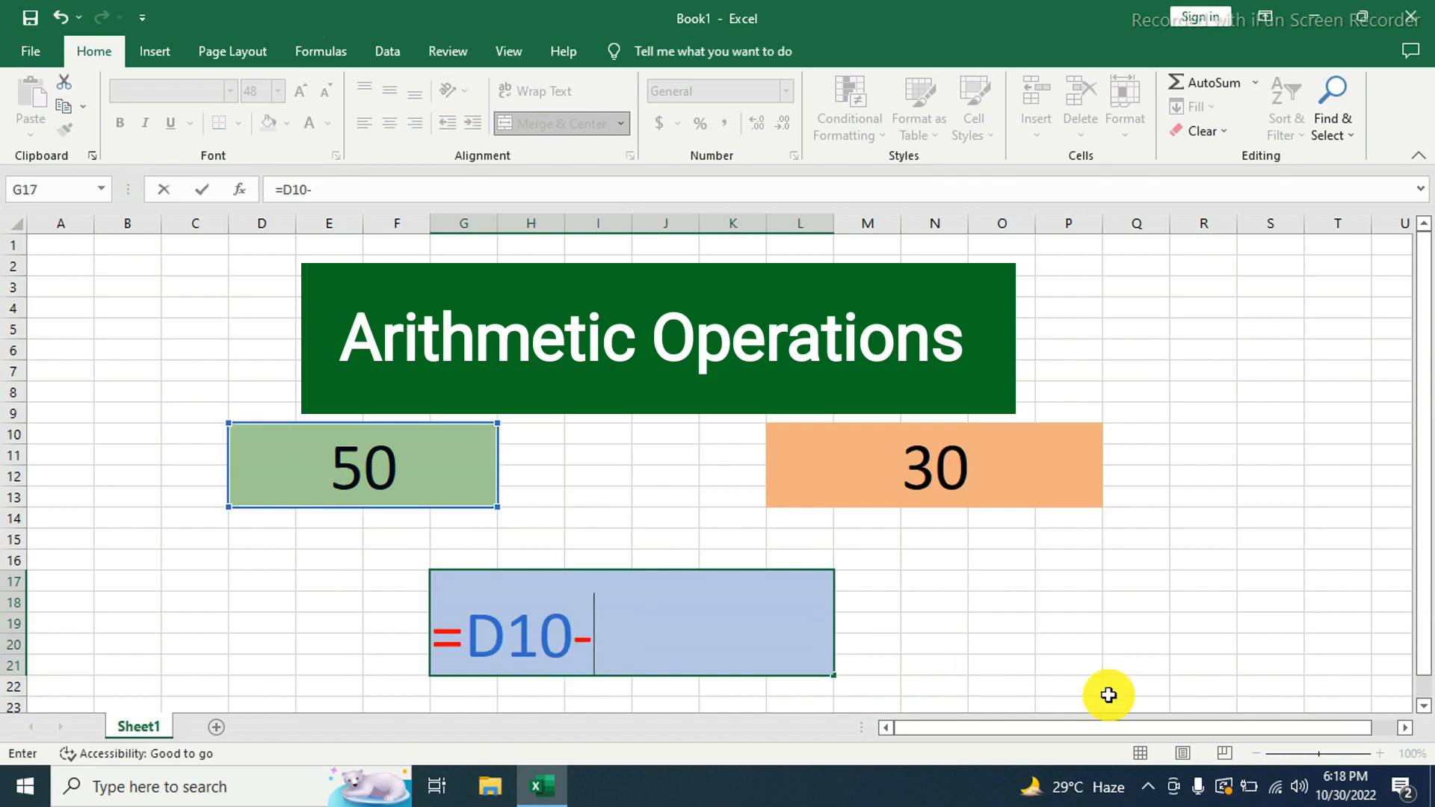
left_click(992, 471)
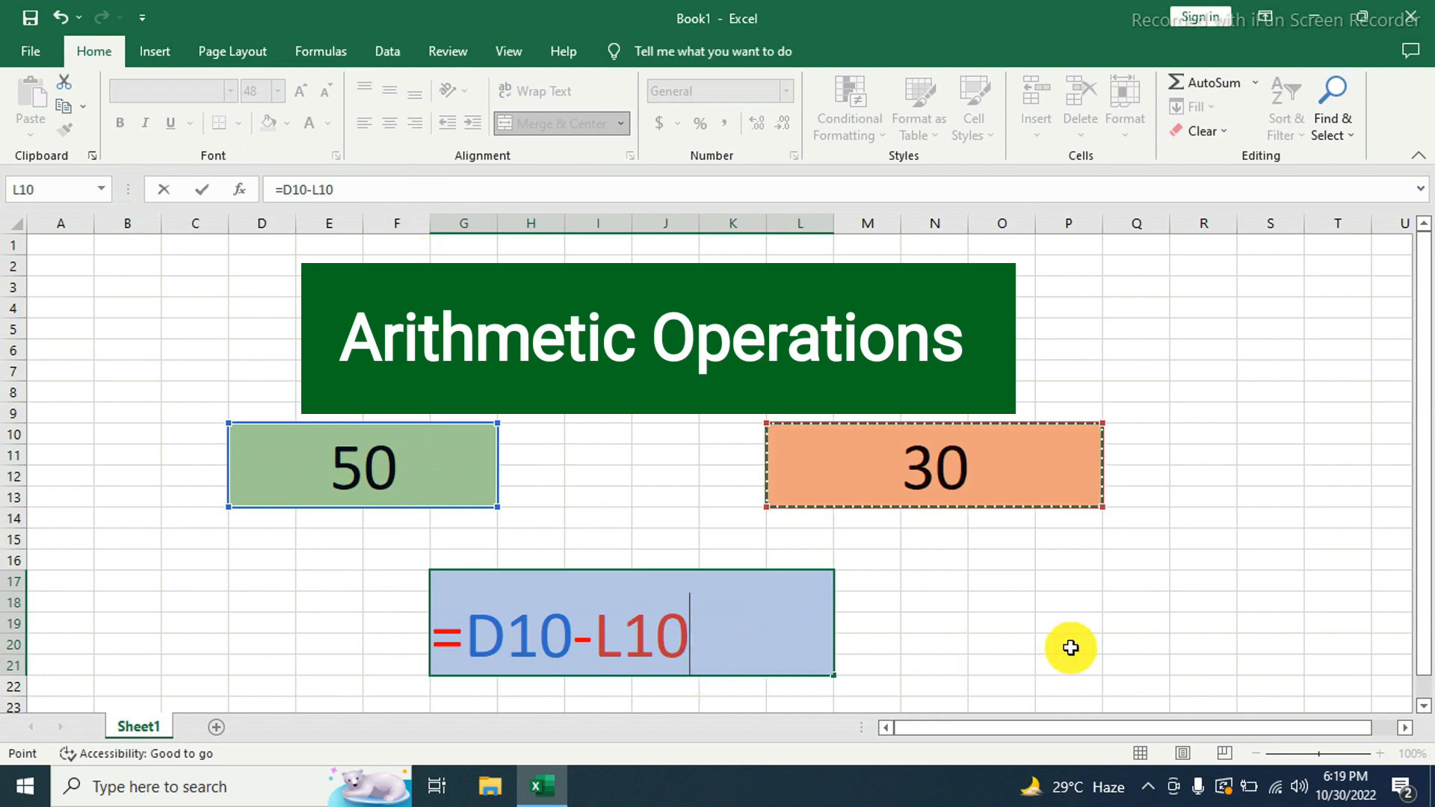
key("Return")
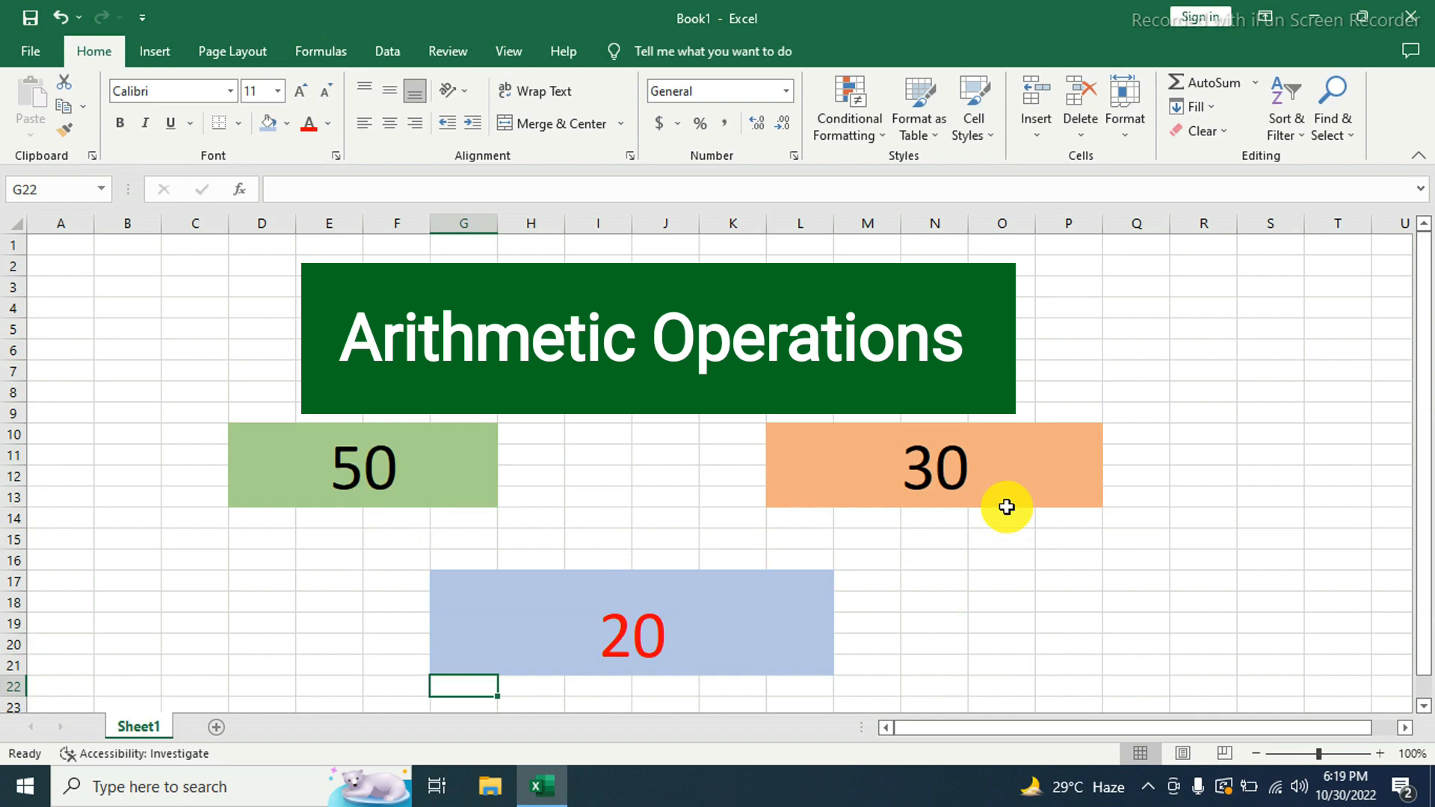
- Replace the subtraction formula in the blue block G17 with the multiplication formula =D10*L10
left_click(667, 647)
key("BackSpace")
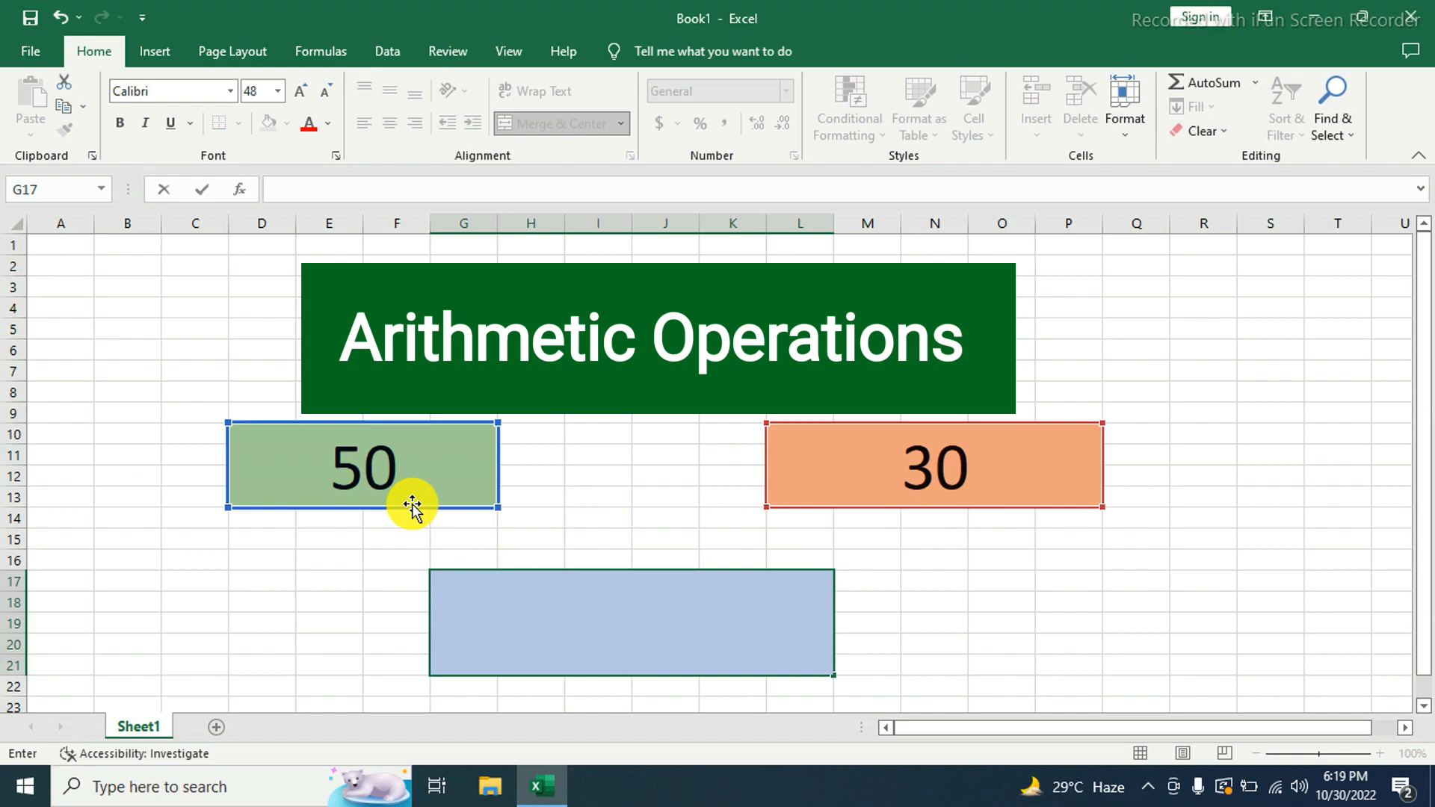
type("=")
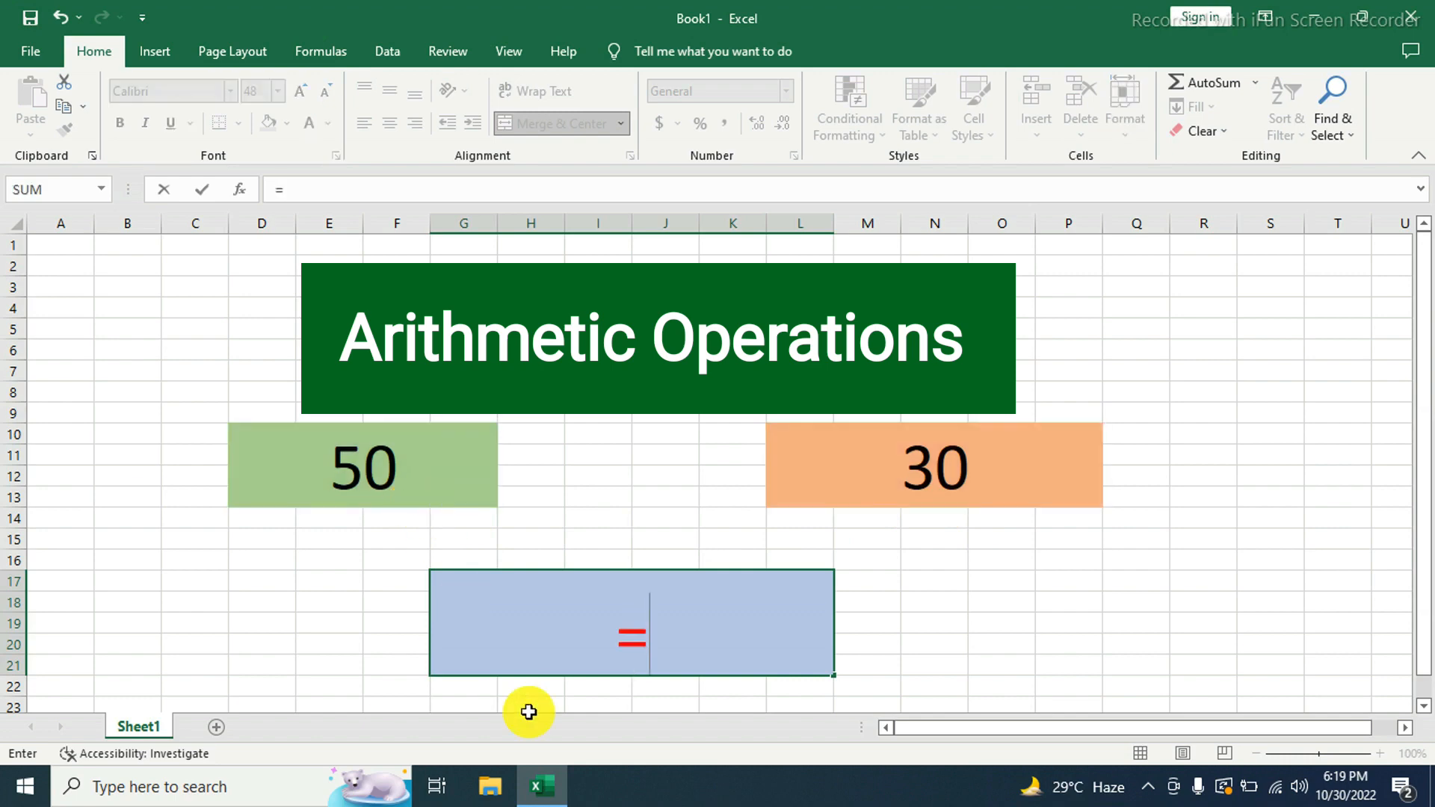
left_click(428, 487)
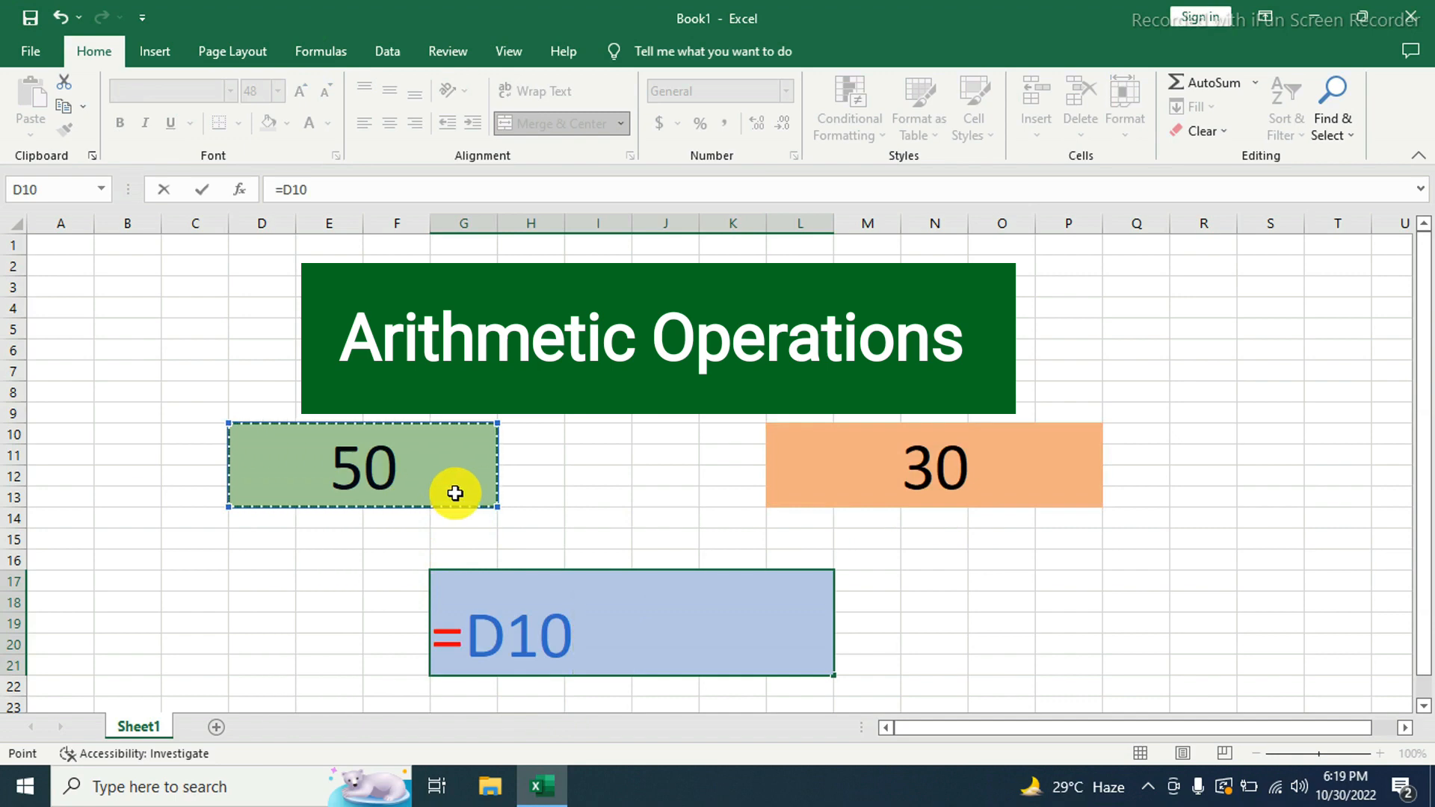
type("*")
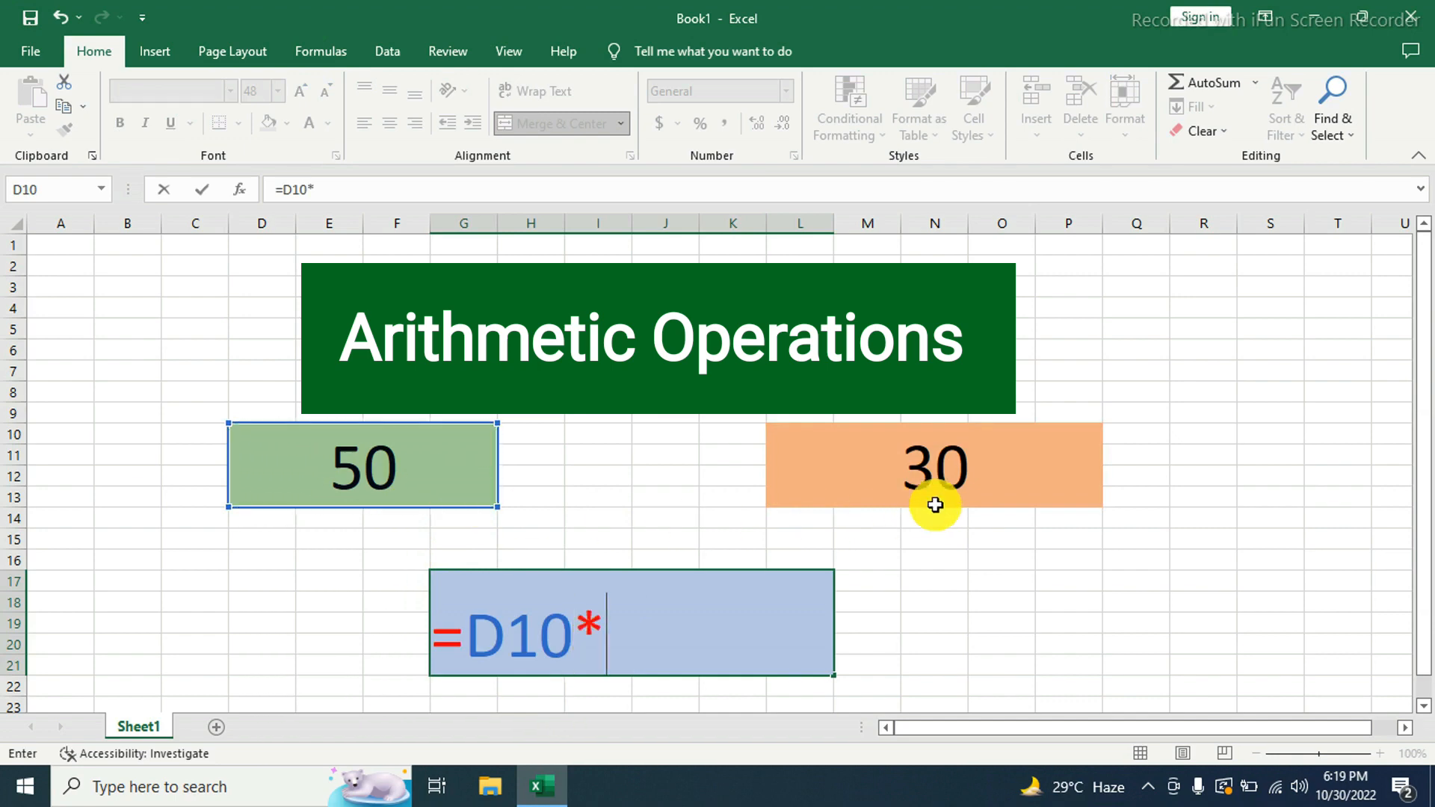
left_click(1005, 469)
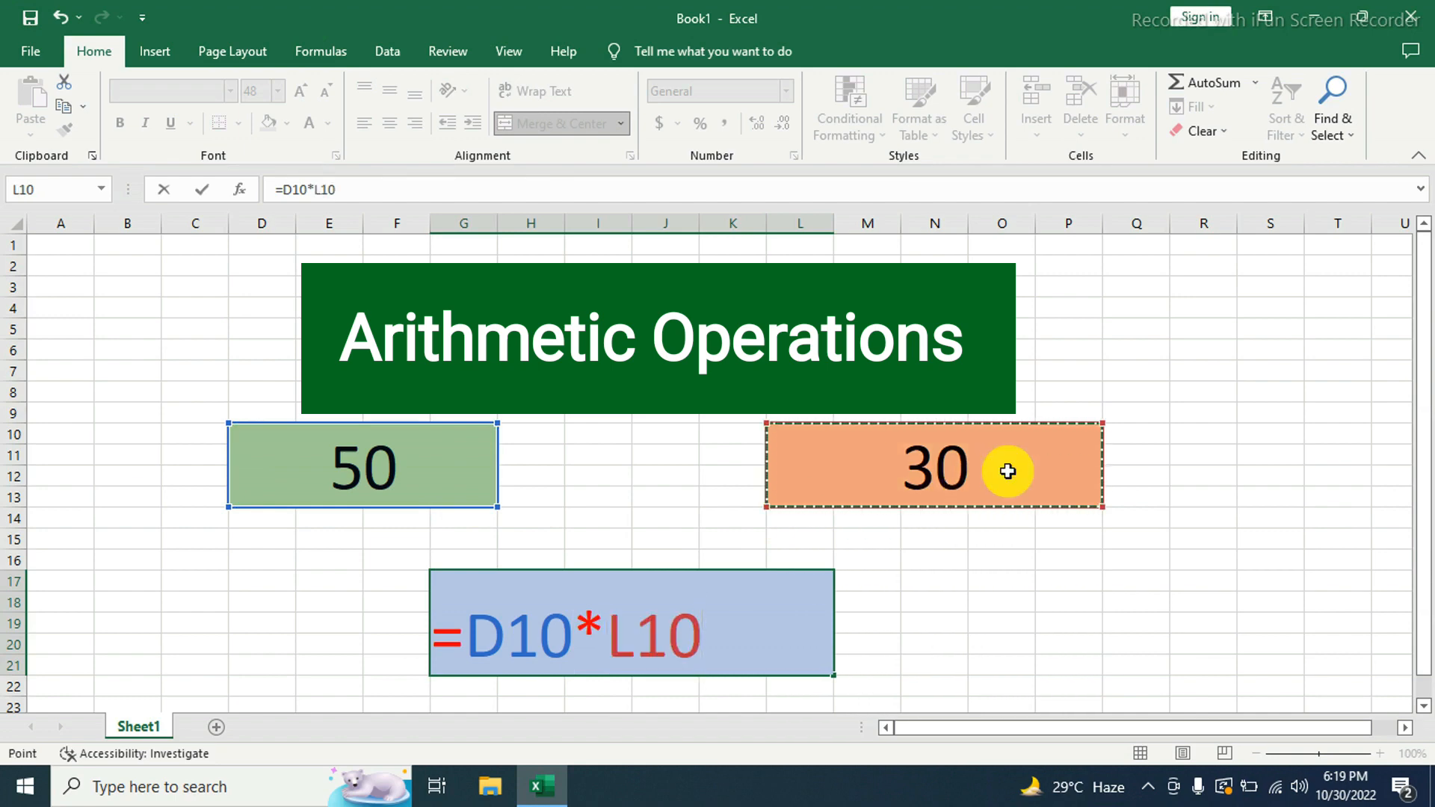
key("Return")
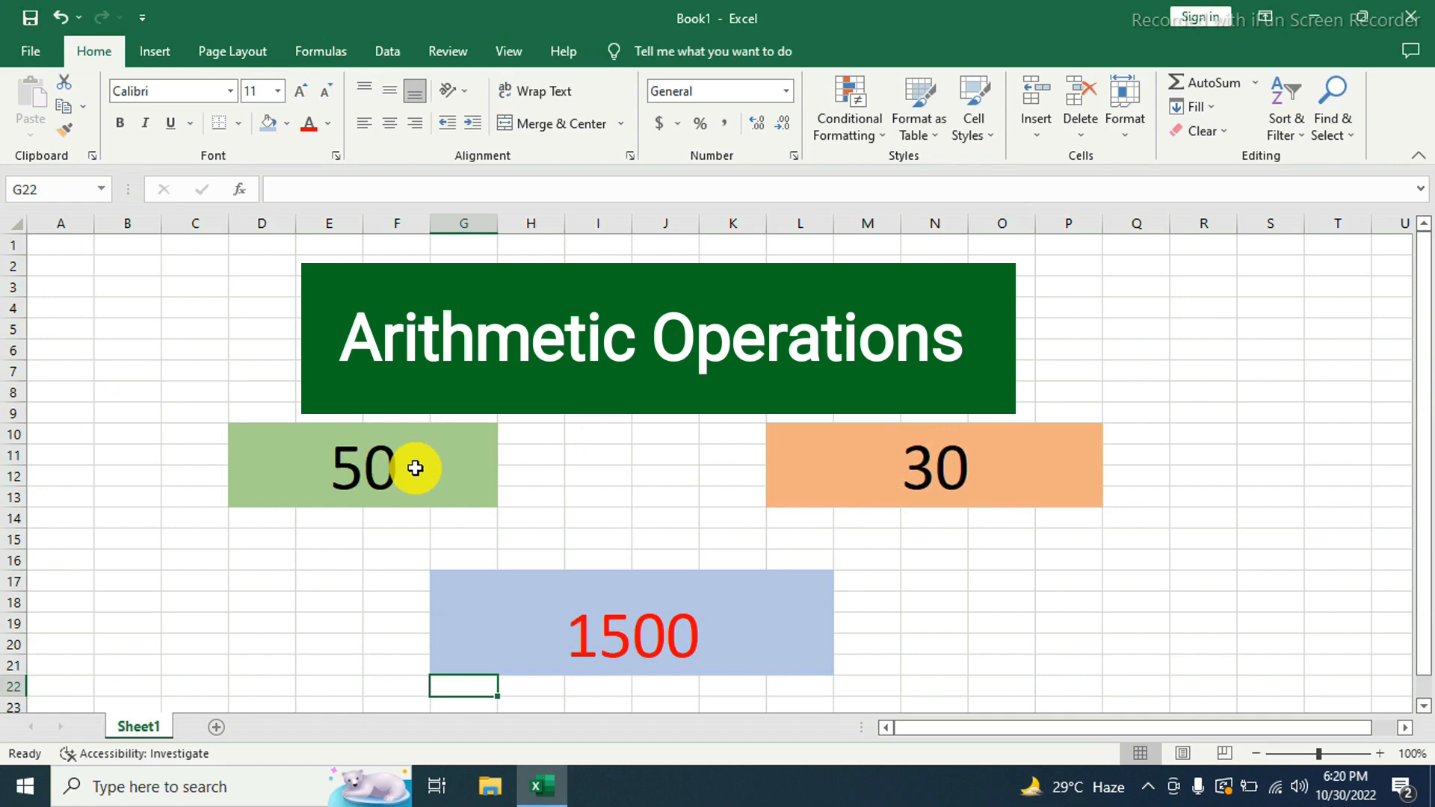
- Replace the multiplication formula in the blue block G17 with the division formula =D10/L10
left_click(724, 631)
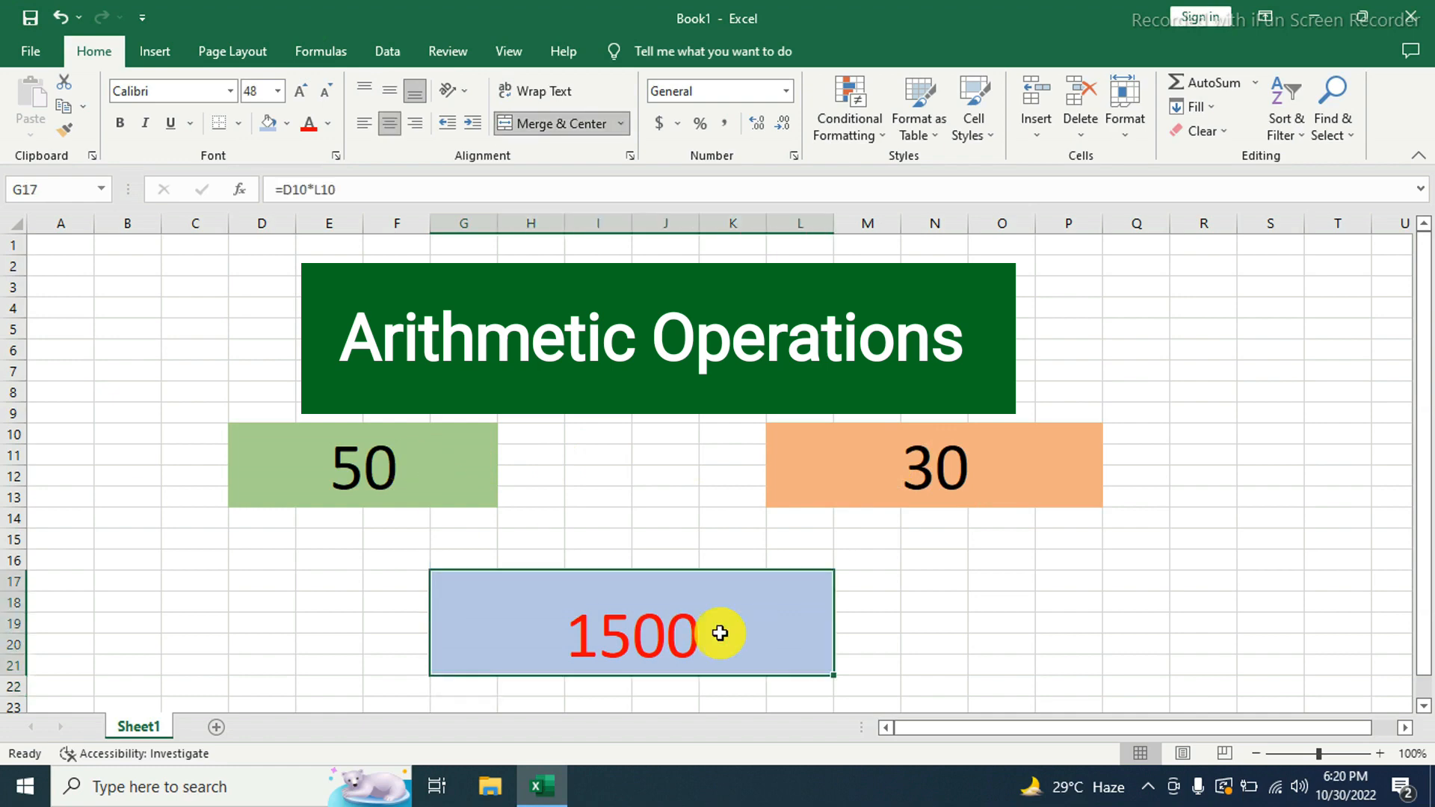
double_click(724, 631)
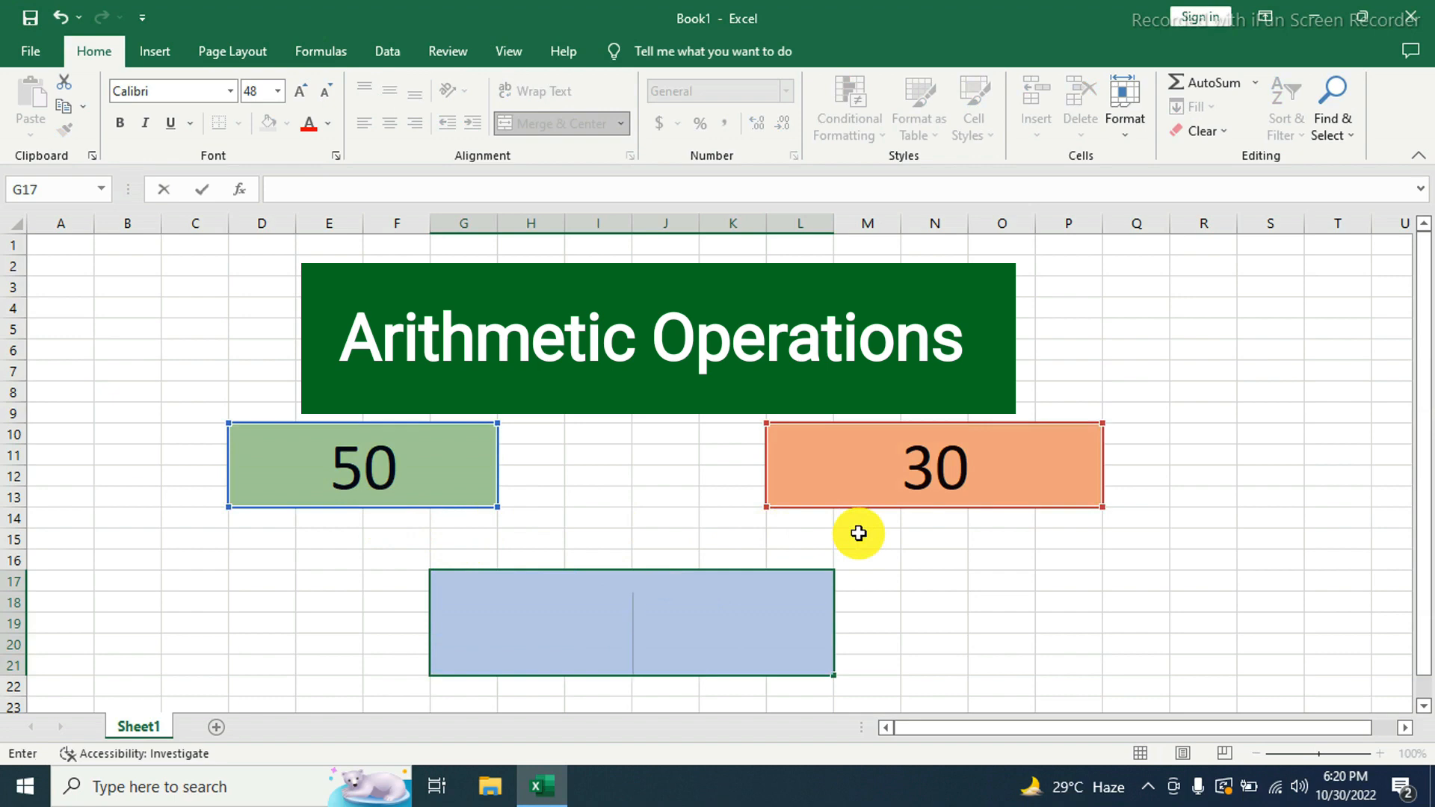
type("=")
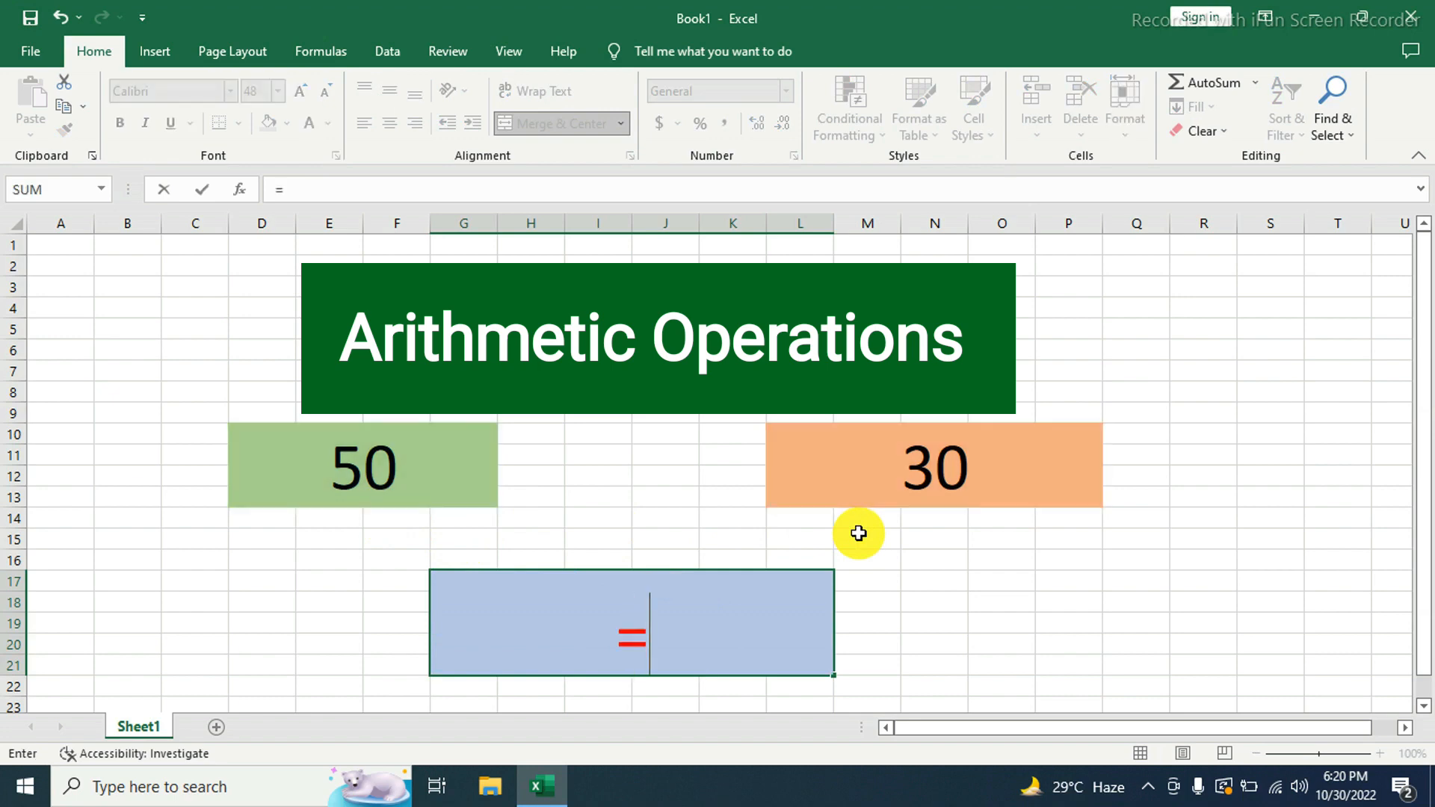
left_click(414, 479)
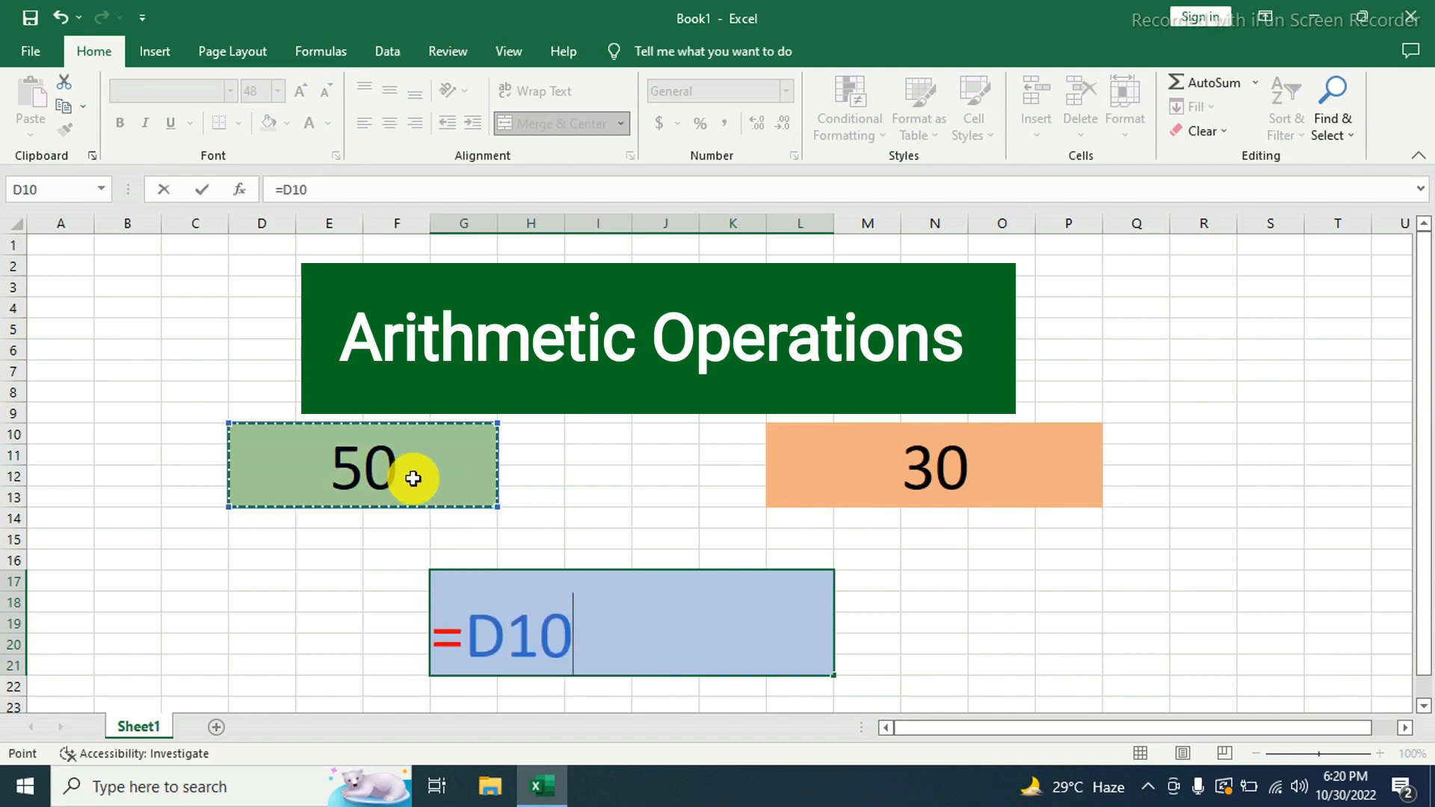
type("/")
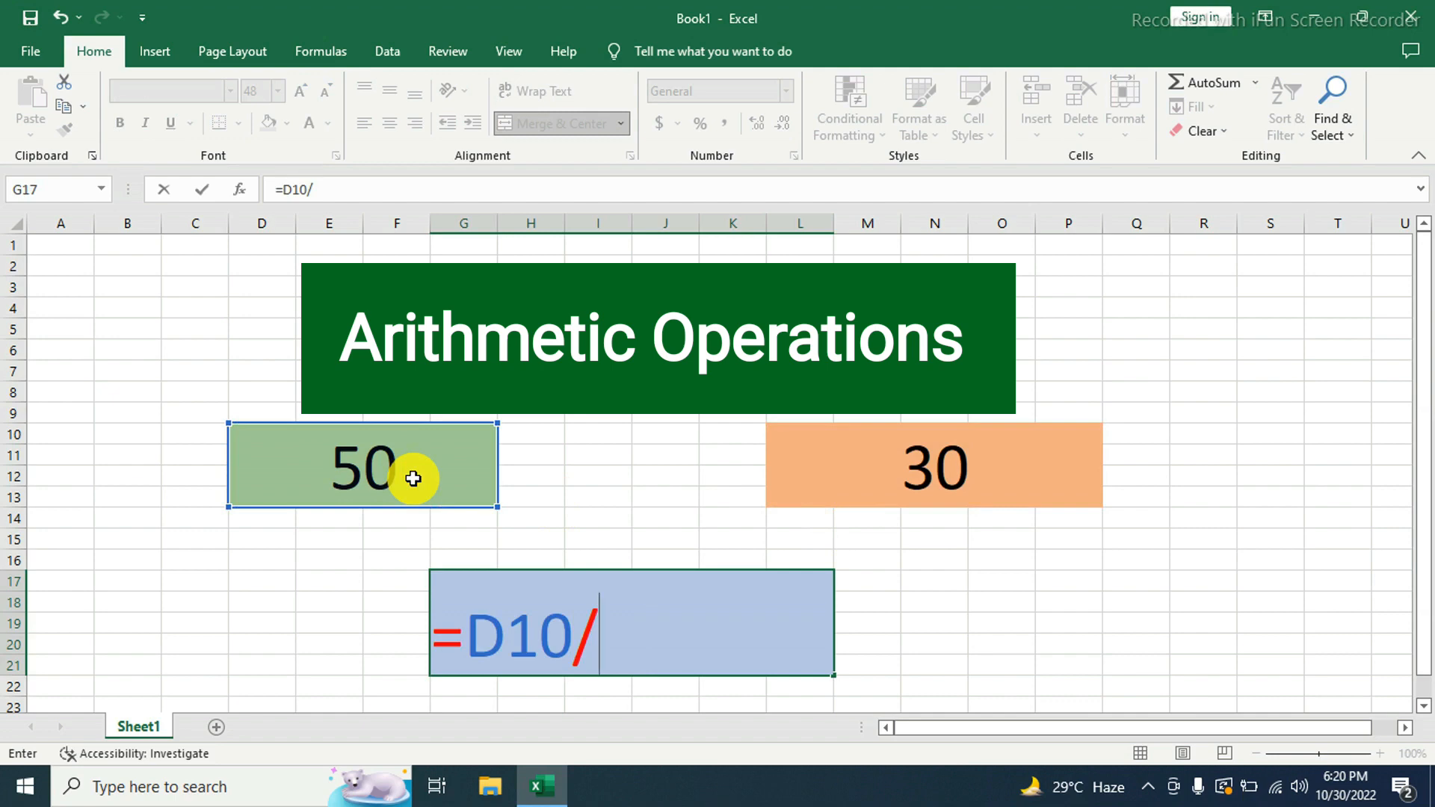
left_click(1002, 472)
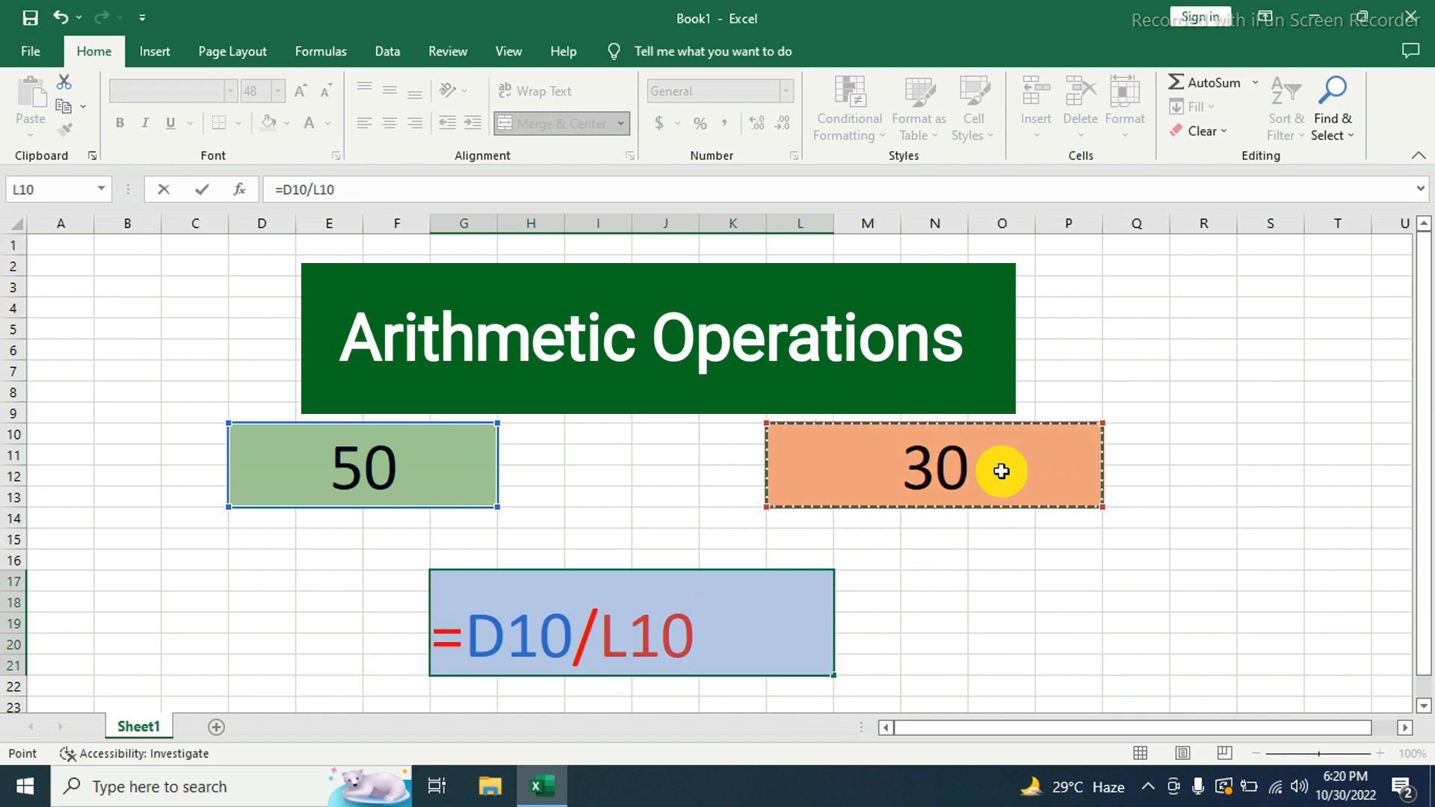
key("Return")
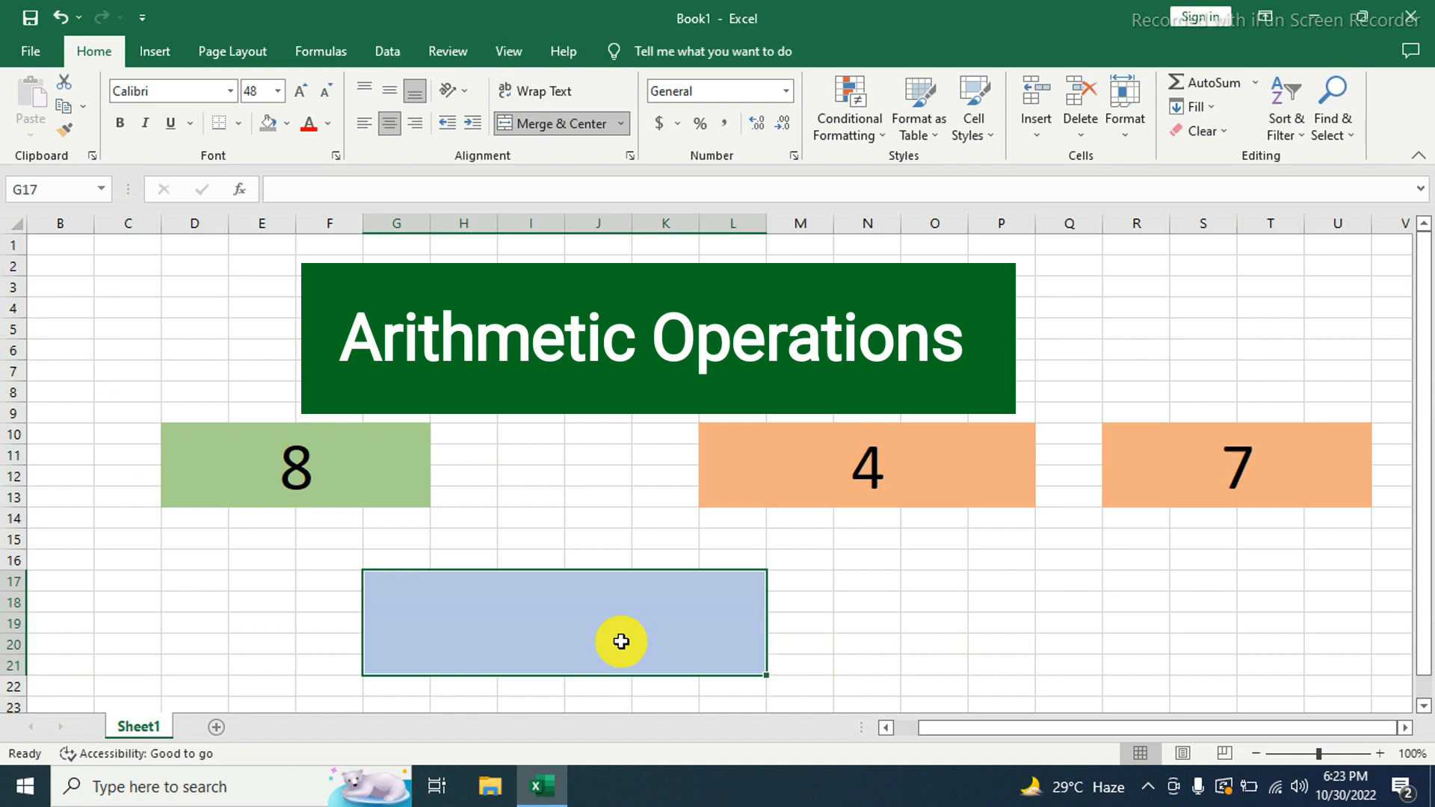
- Enter the combined formula =D10+L10*R10-L10 in the empty blue block G17
type("=")
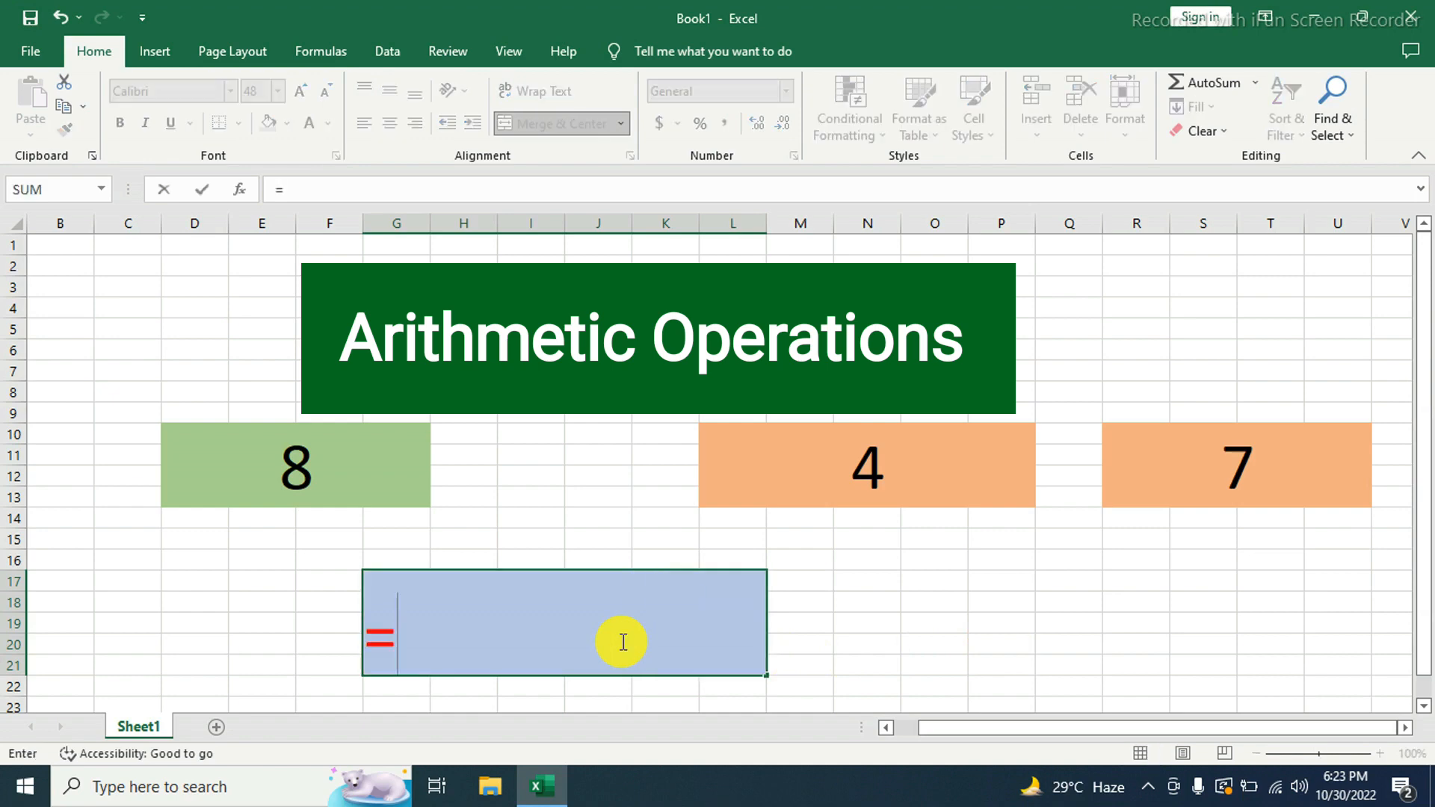
left_click(313, 471)
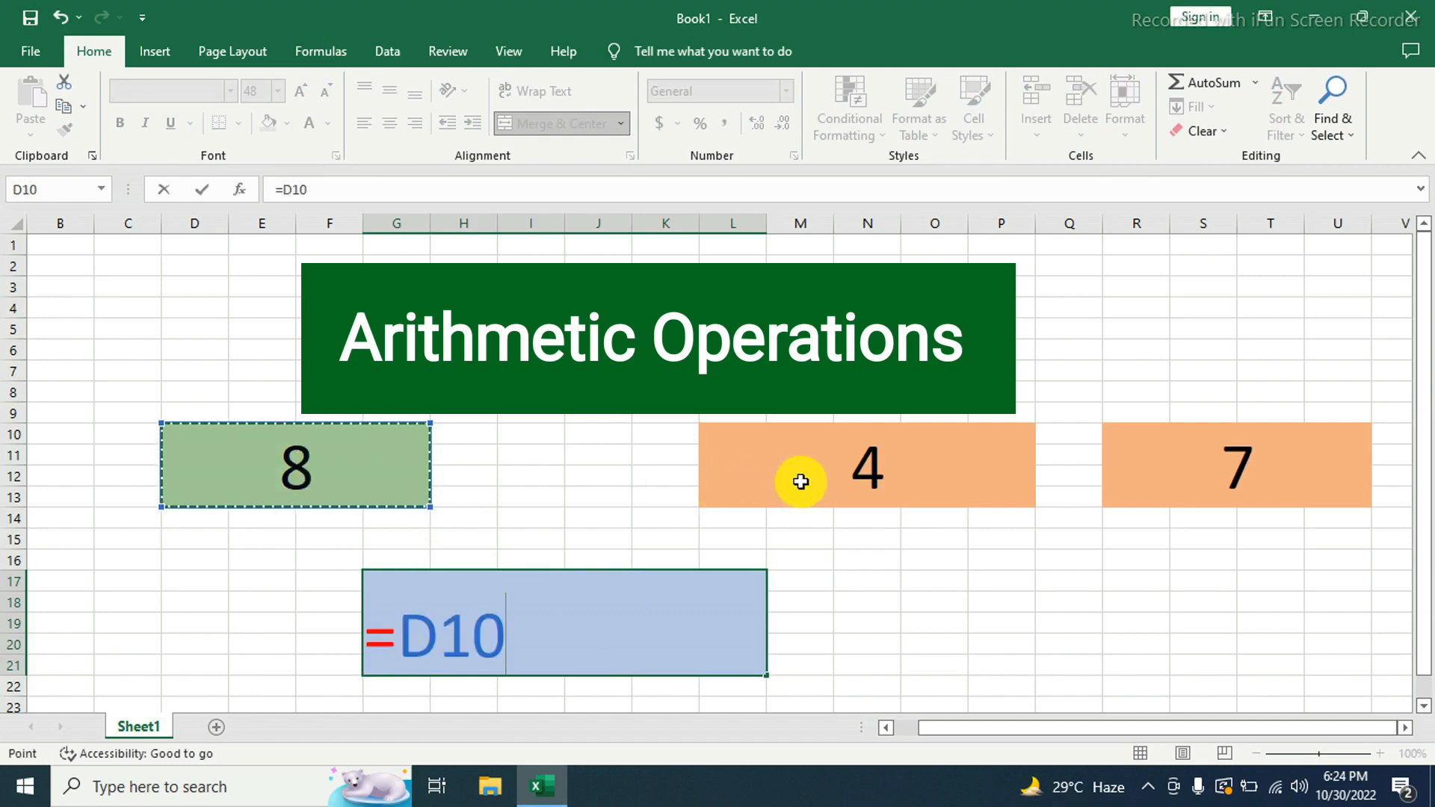
type("+")
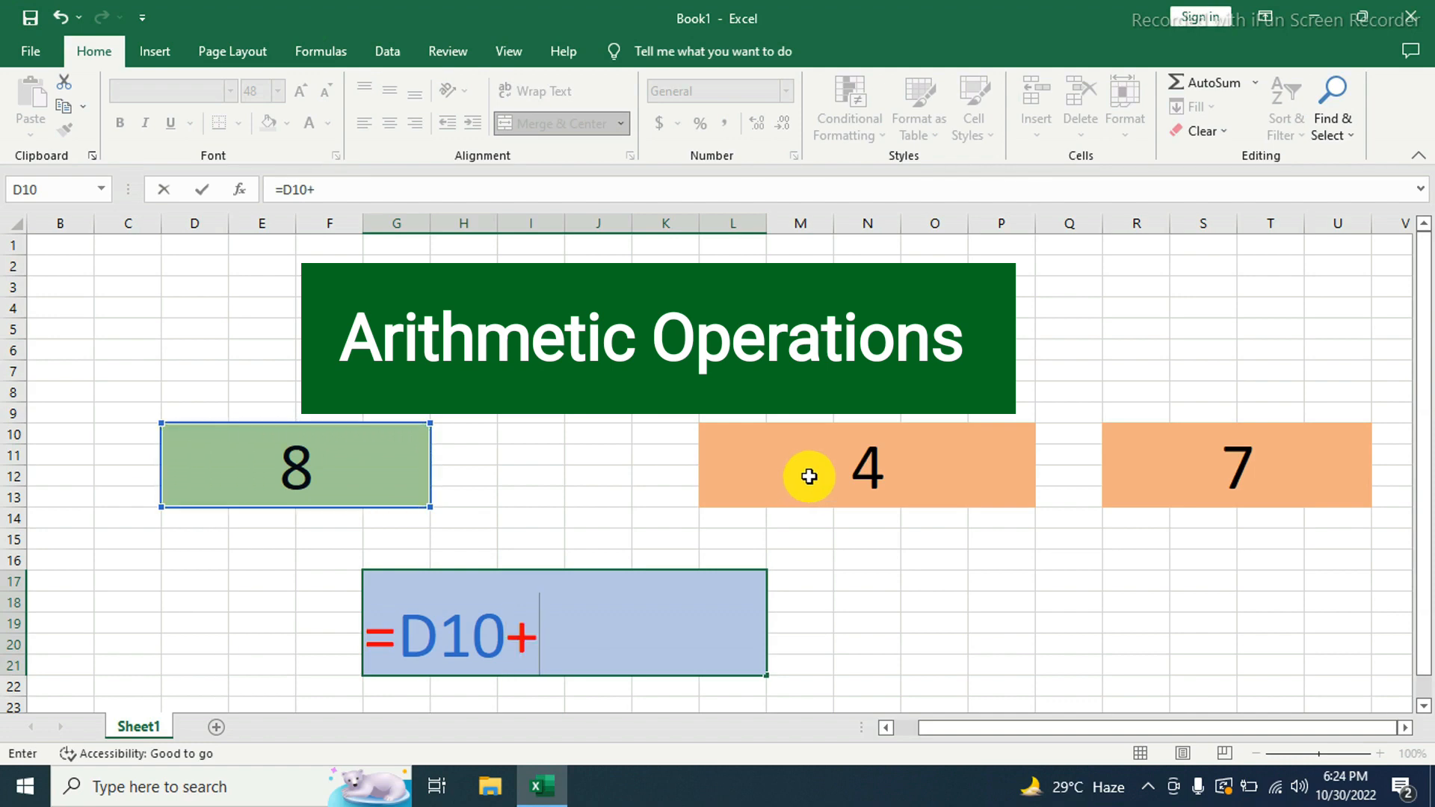
left_click(809, 477)
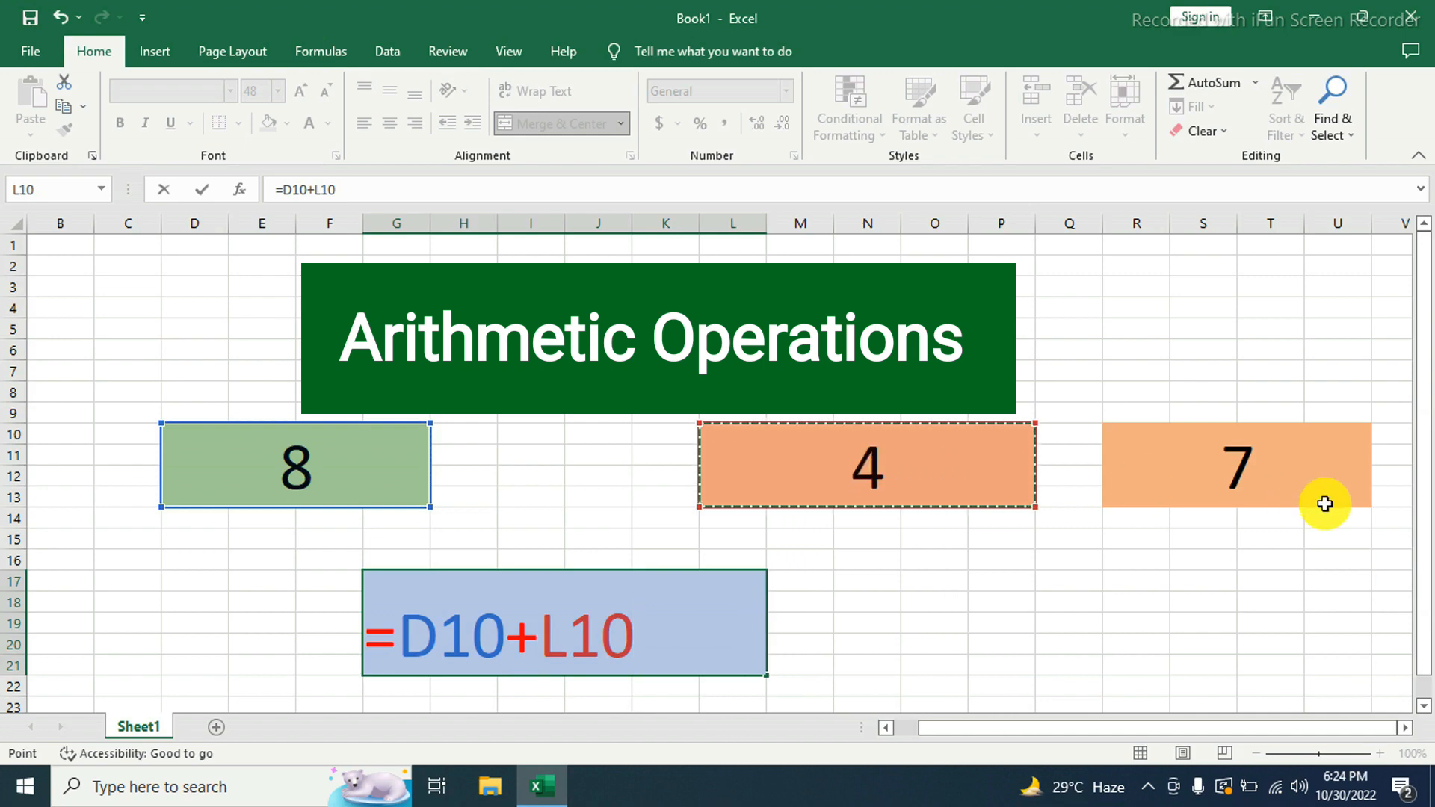
type("*")
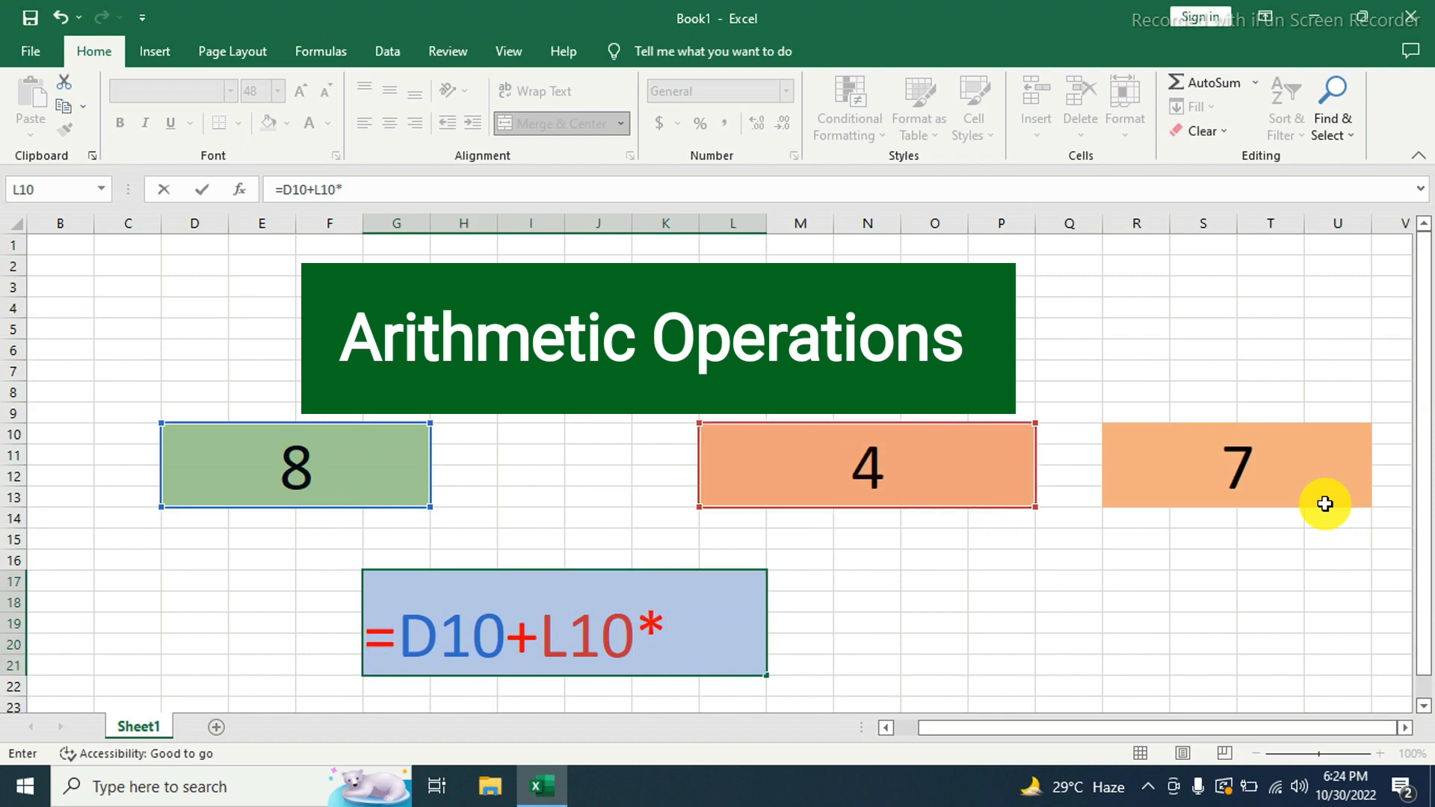
left_click(1179, 471)
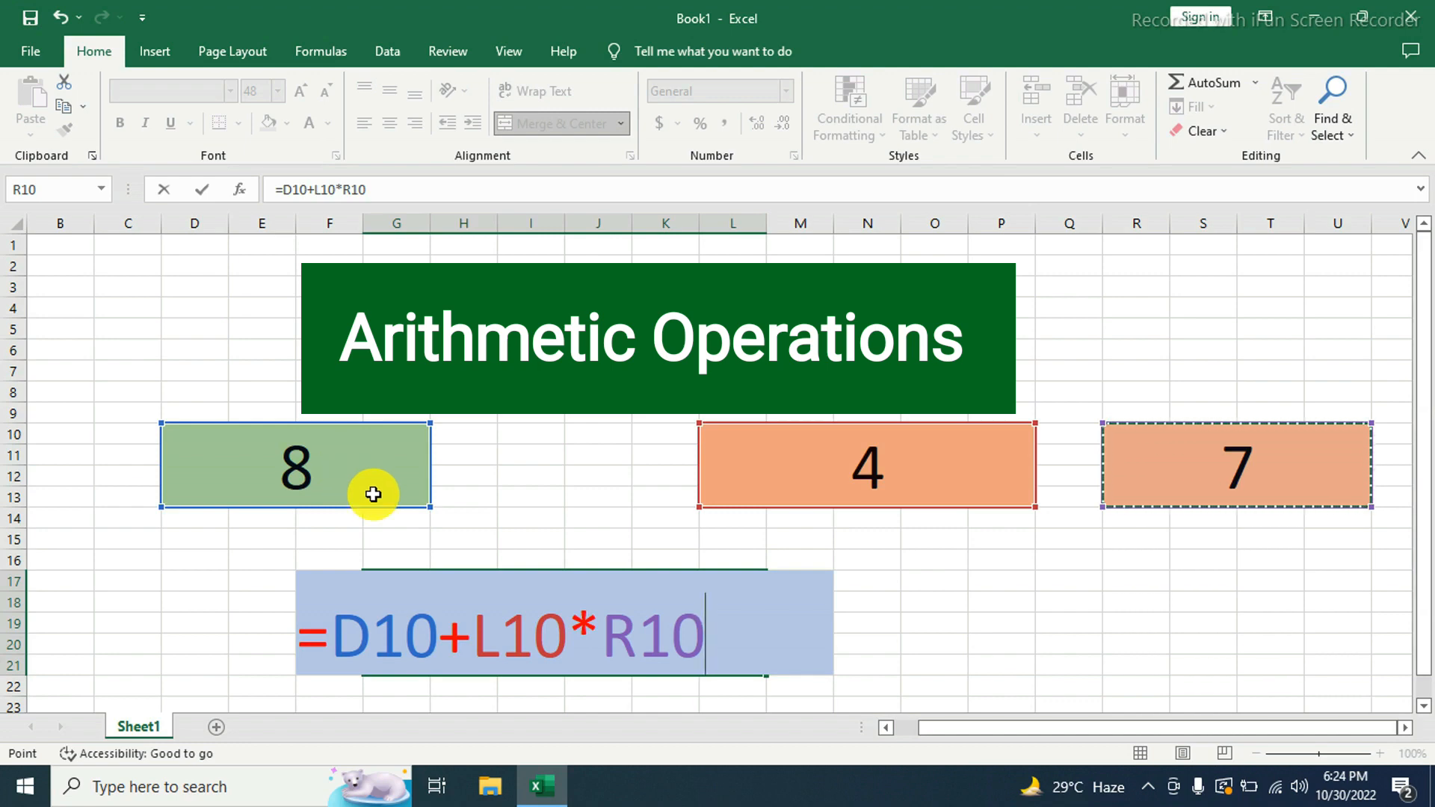
type("-")
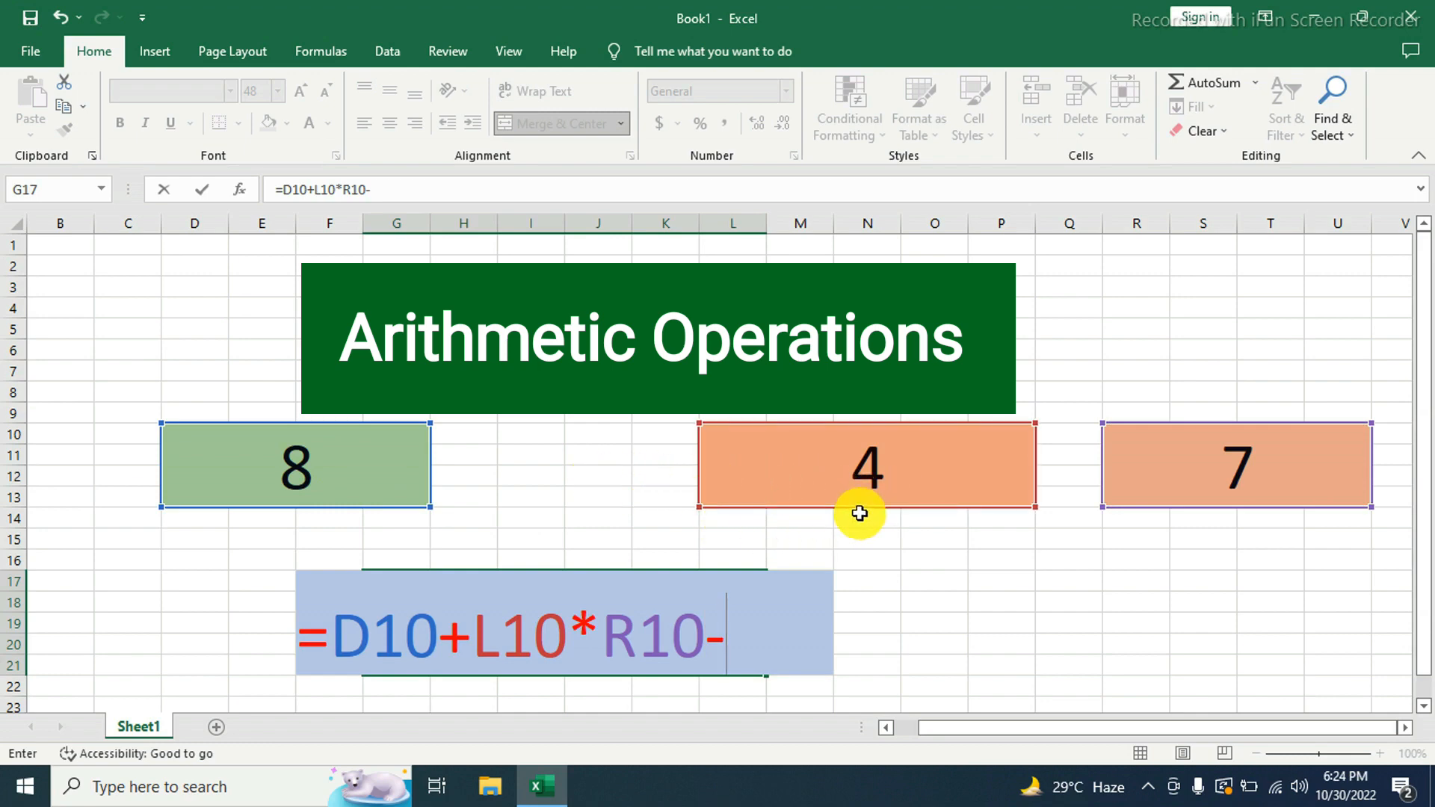
left_click(806, 483)
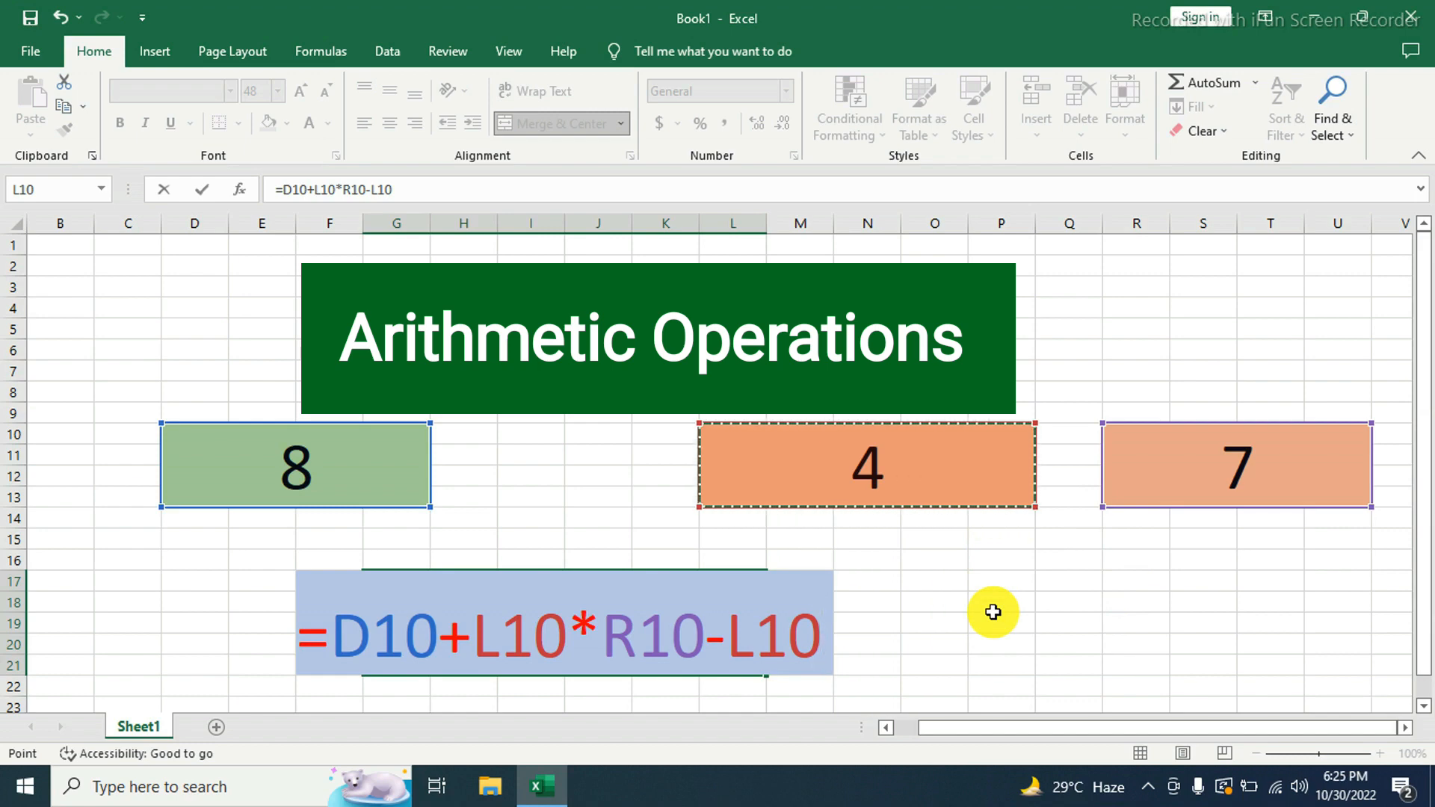
key("Return")
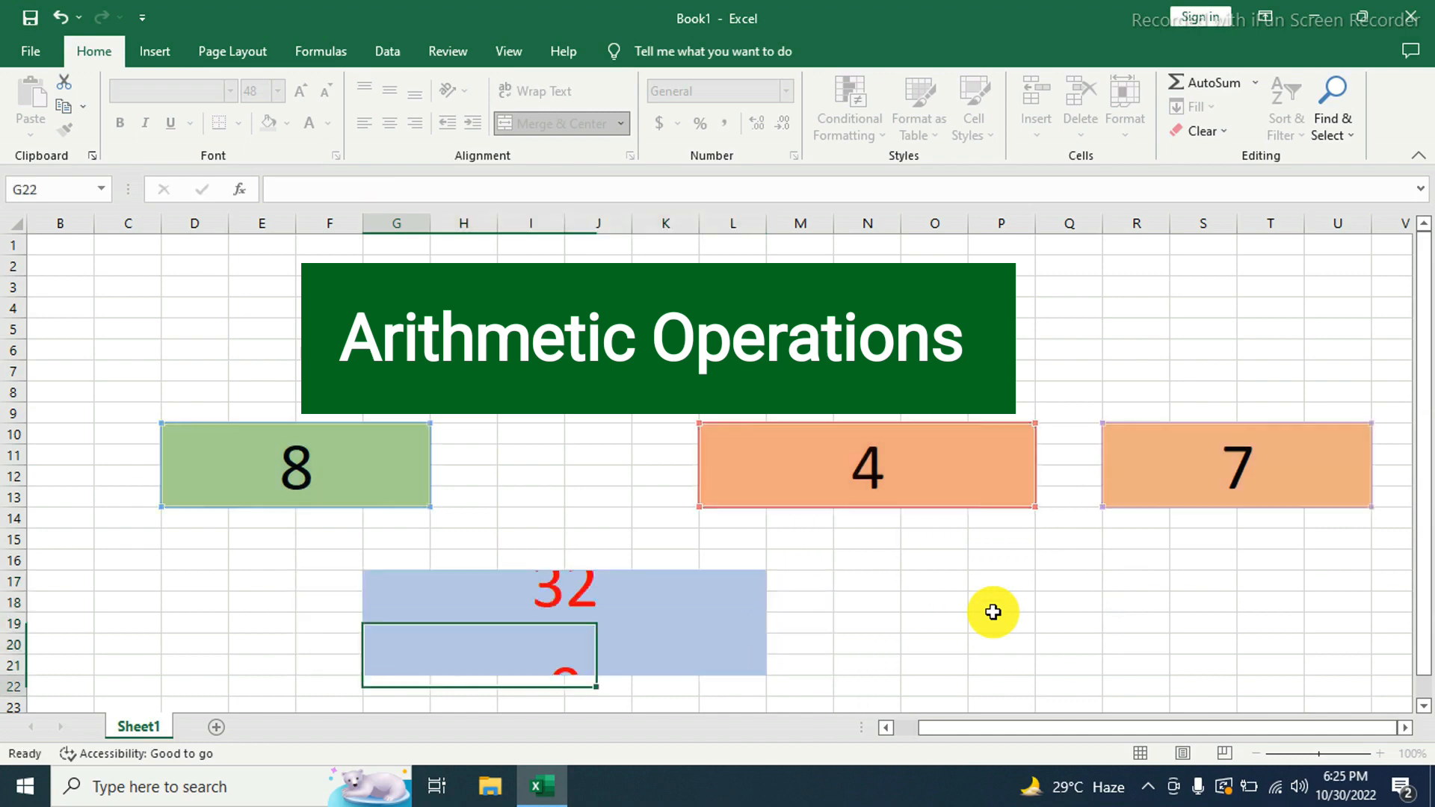